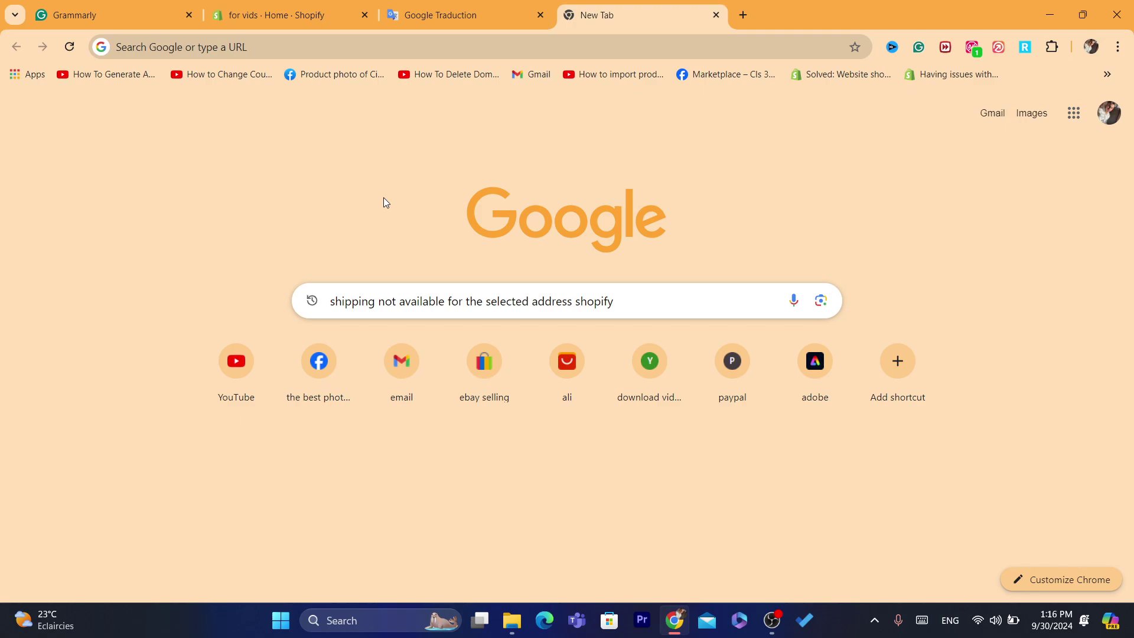
# Go to shopify.com and log in to the 'for vids' store admin Home page.
pyautogui.click(444, 43)
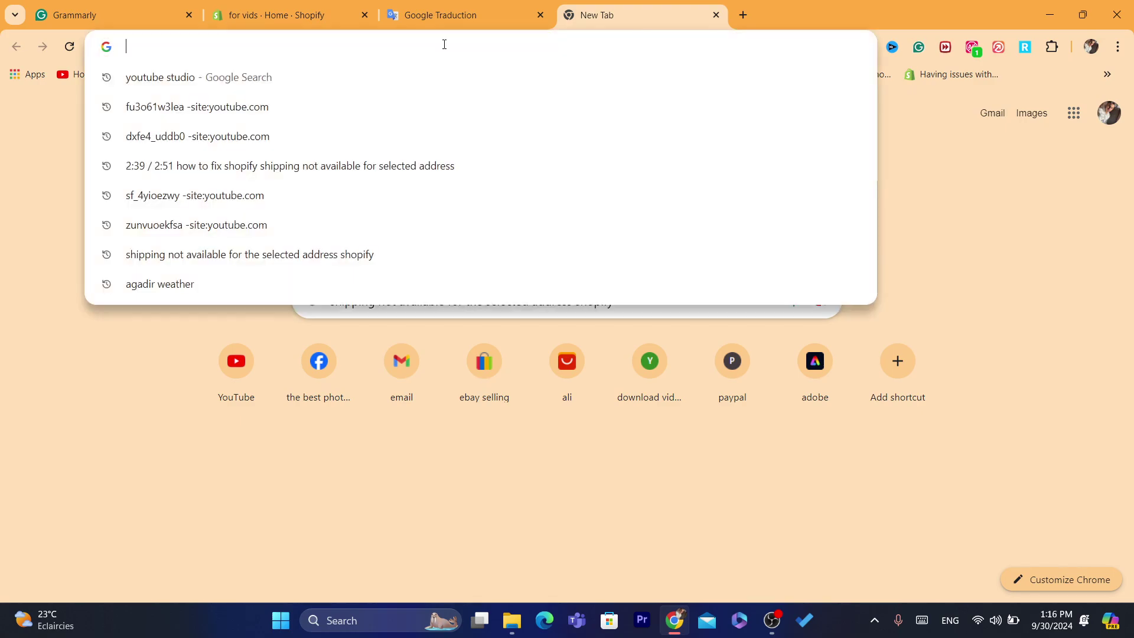
pyautogui.write('sh')
pyautogui.click(451, 76)
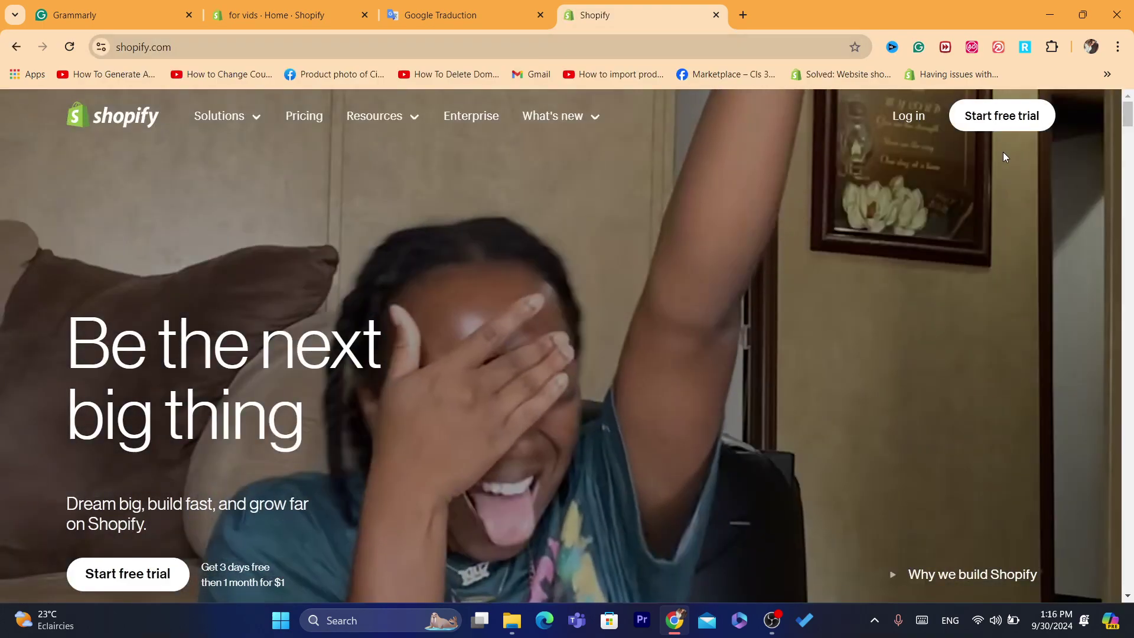
pyautogui.click(908, 117)
pyautogui.click(672, 36)
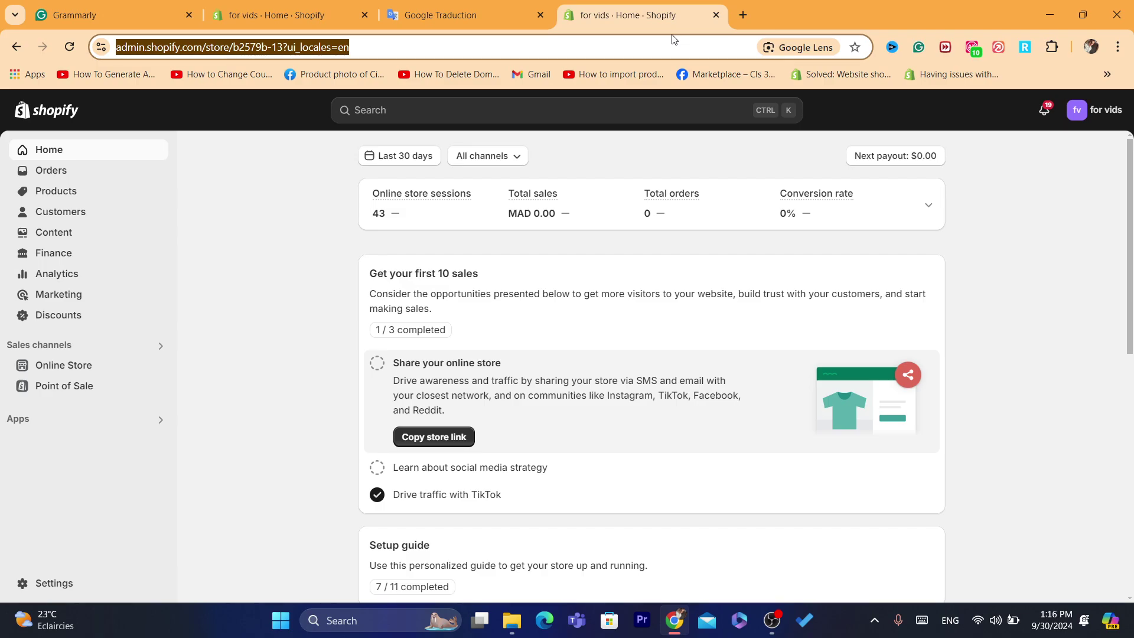
# Highlight the 'Get your first 10 sales' card text on the admin Home page.
pyautogui.click(606, 49)
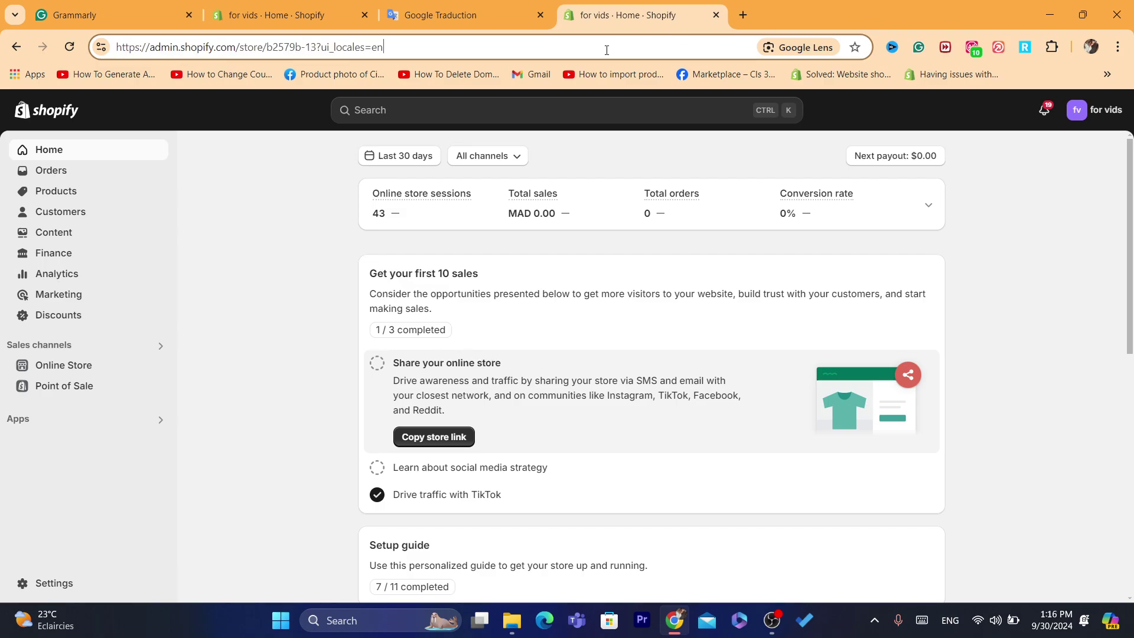
pyautogui.tripleClick(564, 293)
pyautogui.click(476, 284)
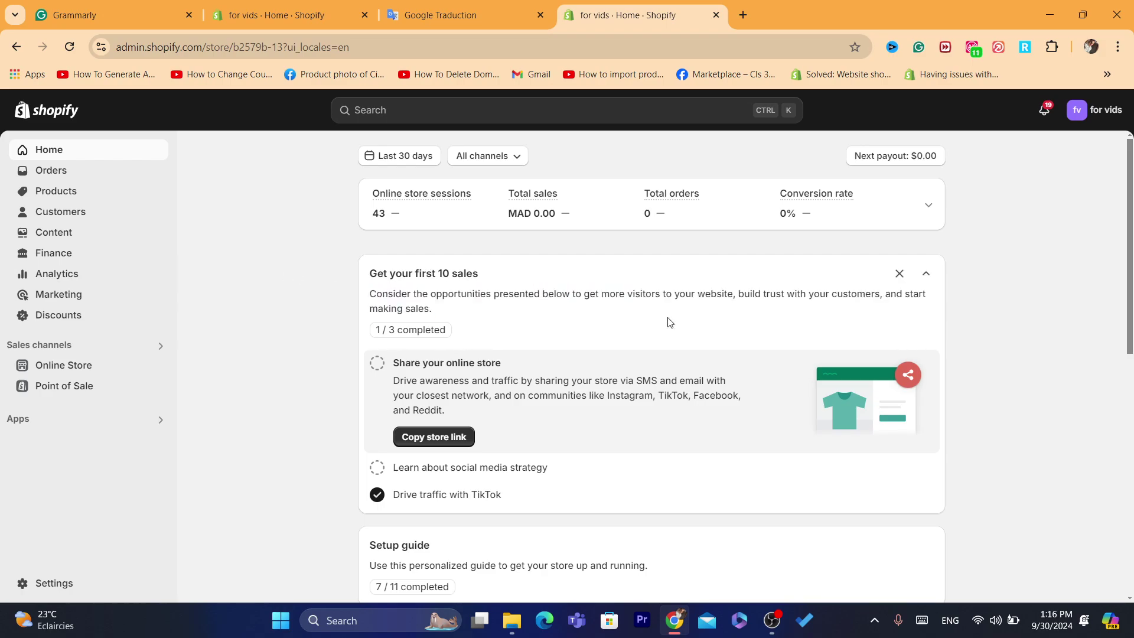
pyautogui.click(650, 47)
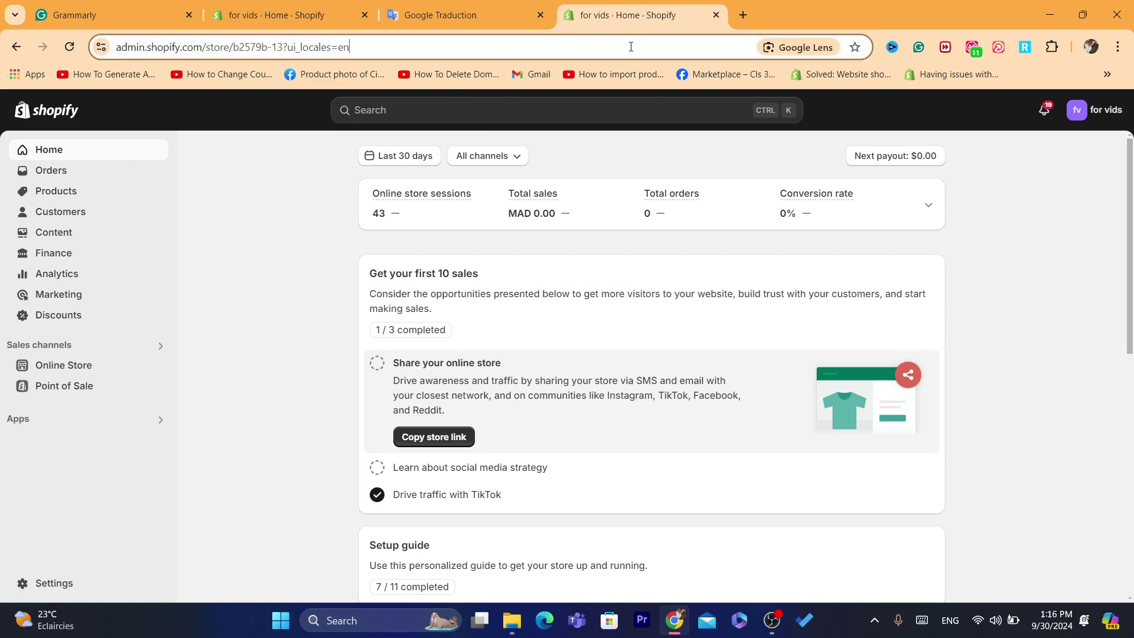
pyautogui.click(544, 297)
pyautogui.tripleClick(544, 297)
pyautogui.moveTo(342, 259); pyautogui.dragTo(509, 318)
pyautogui.click(509, 318)
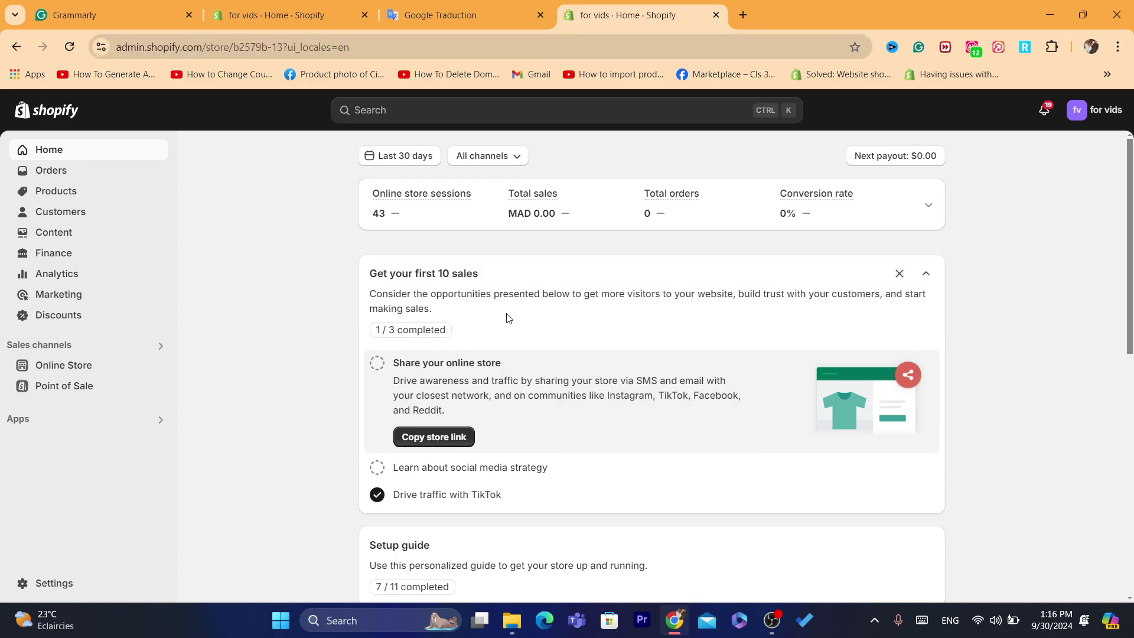
pyautogui.doubleClick(378, 273)
pyautogui.moveTo(378, 273); pyautogui.dragTo(478, 274)
pyautogui.click(371, 273)
# Visit the translation tab, return to the admin, and open Settings on the General page.
pyautogui.click(475, 8)
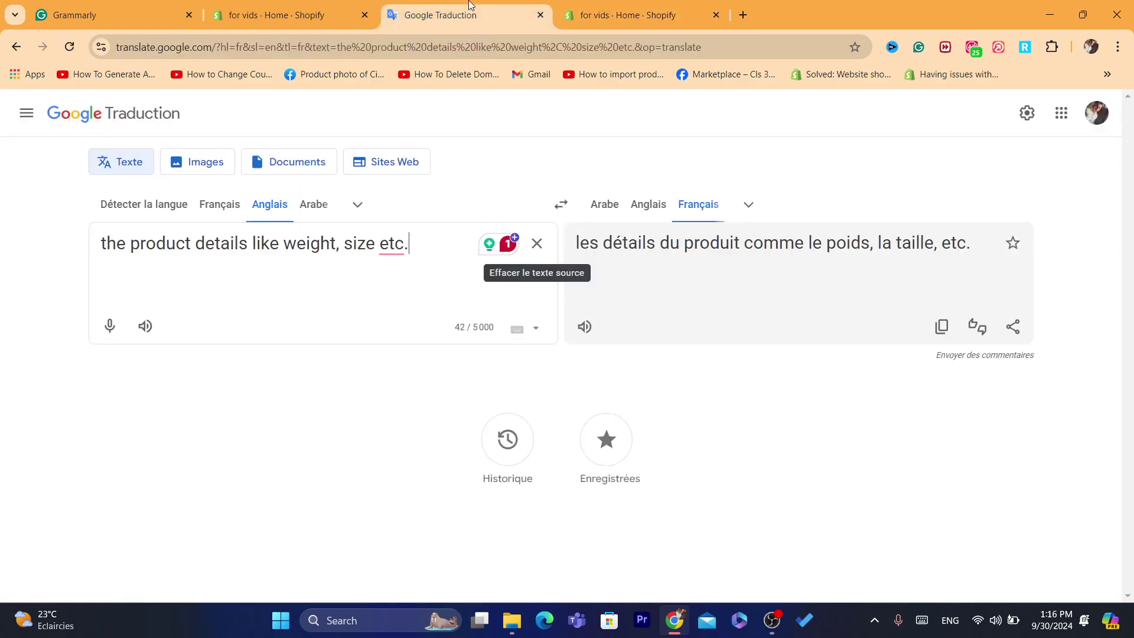
pyautogui.moveTo(667, 5)
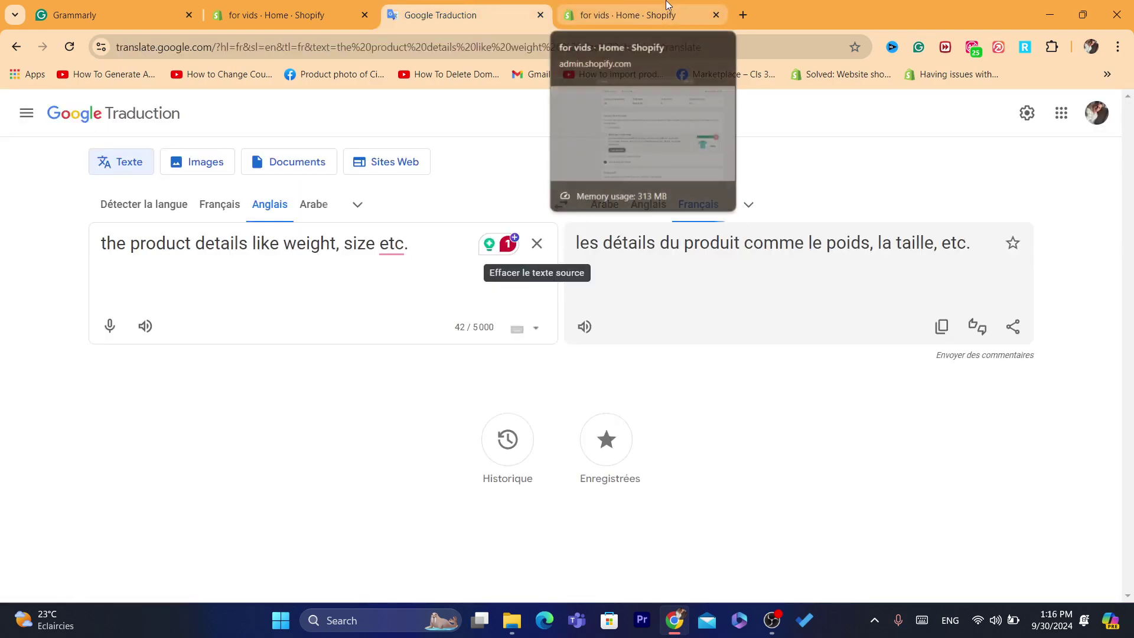
pyautogui.click(667, 5)
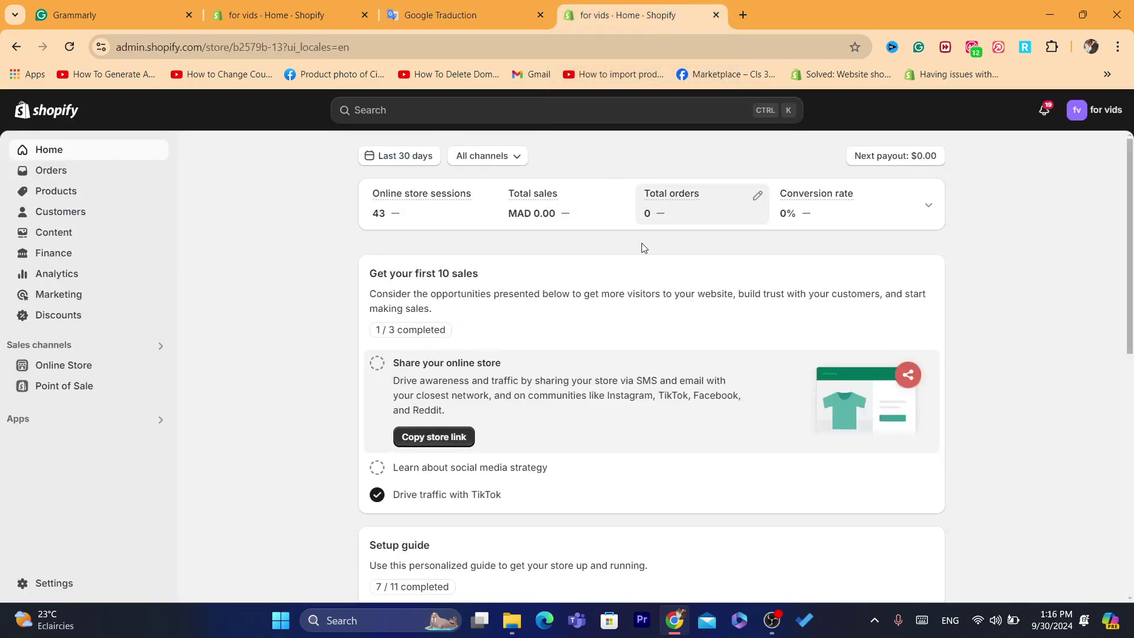
pyautogui.tripleClick(632, 286)
pyautogui.click(550, 294)
pyautogui.tripleClick(550, 294)
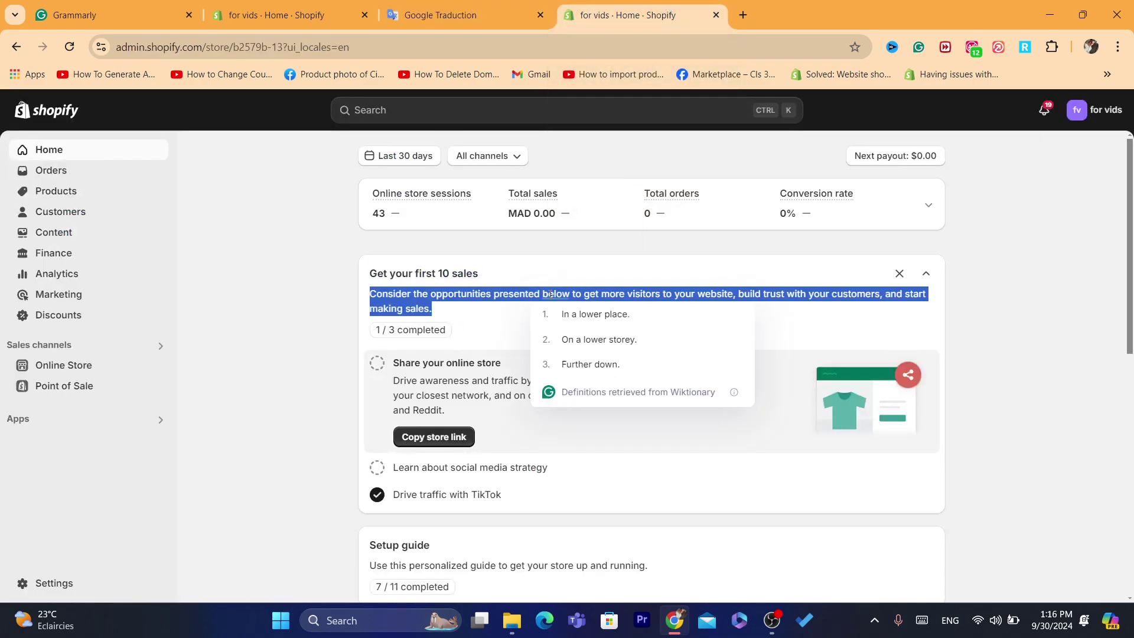
pyautogui.doubleClick(461, 293)
pyautogui.moveTo(372, 265); pyautogui.dragTo(465, 310)
pyautogui.click(381, 274)
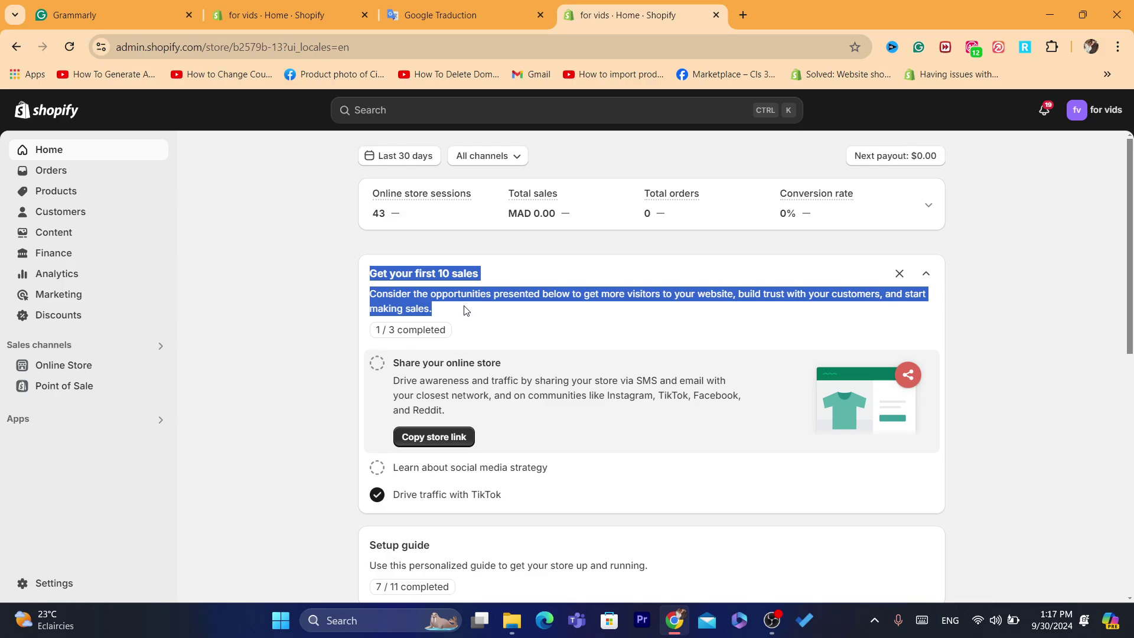
pyautogui.tripleClick(464, 310)
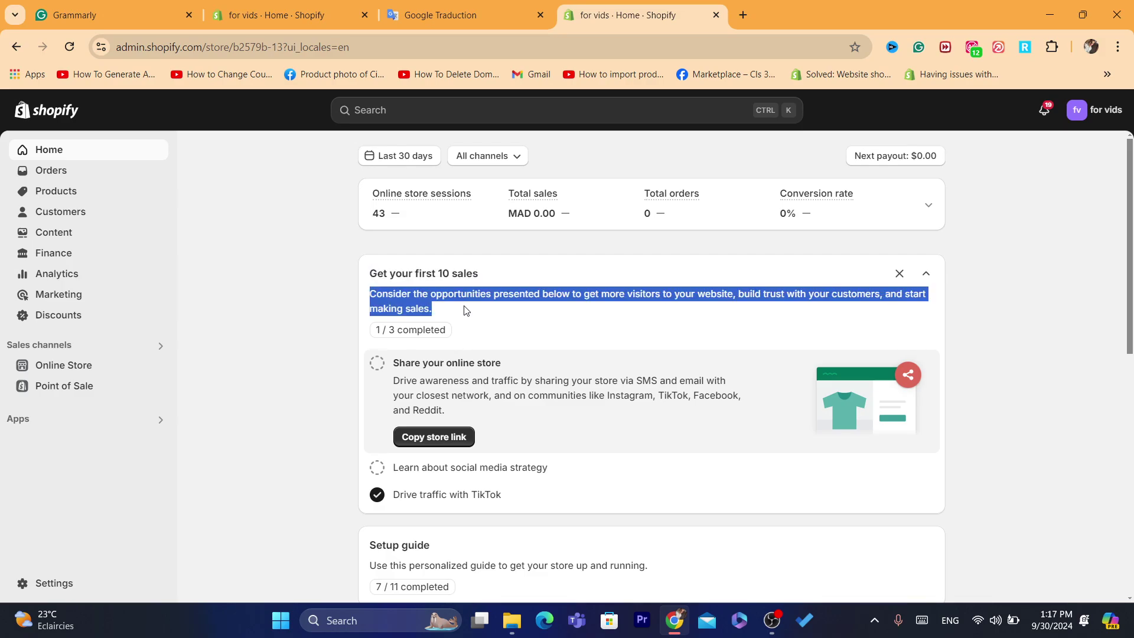
pyautogui.click(221, 225)
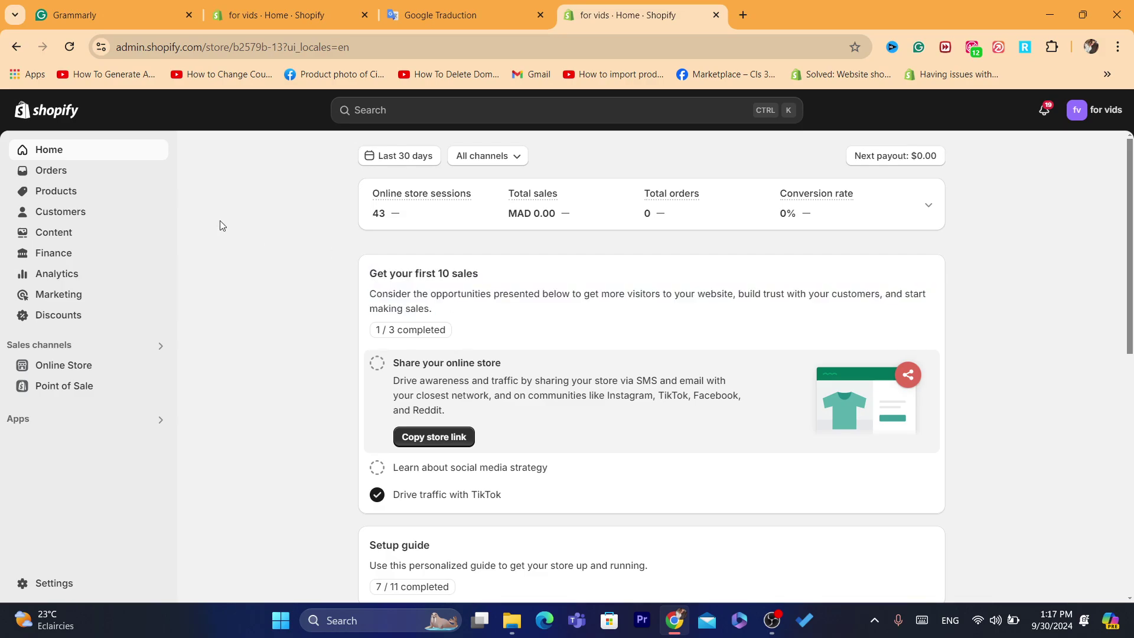
pyautogui.click(45, 592)
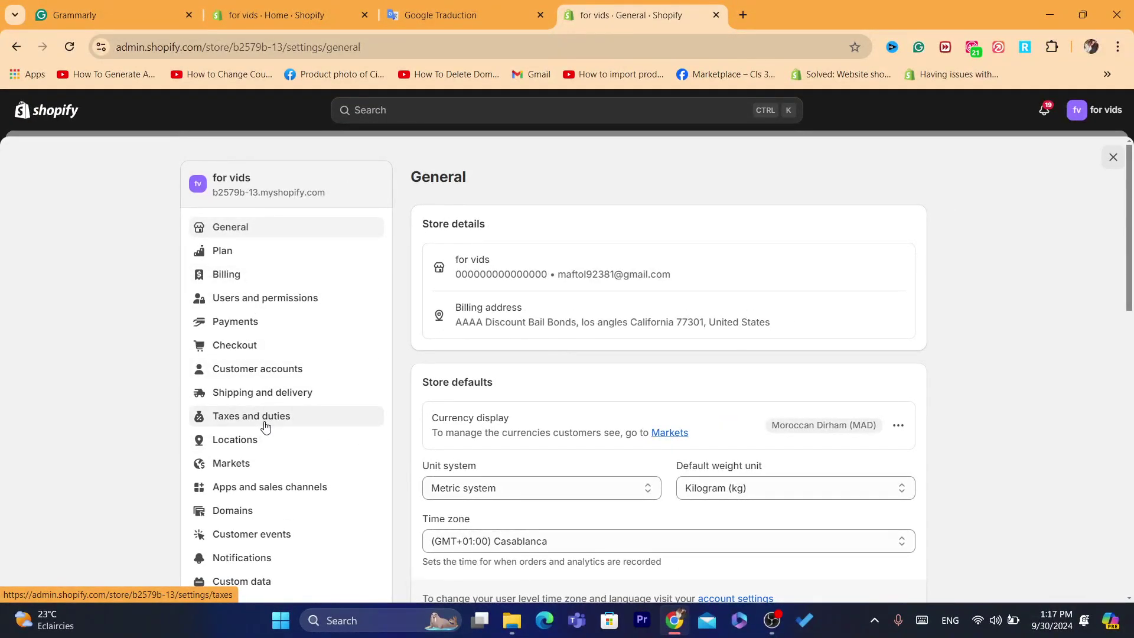
# Open the General shipping profile under Shipping and delivery and scroll to its Shipping zones.
pyautogui.click(261, 393)
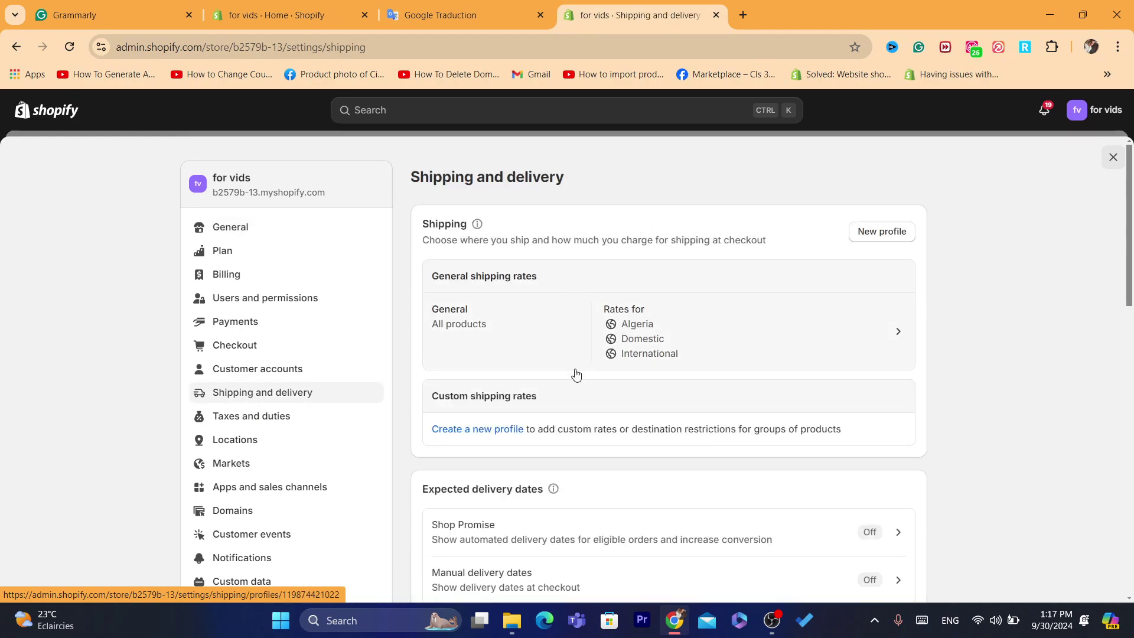
pyautogui.click(450, 319)
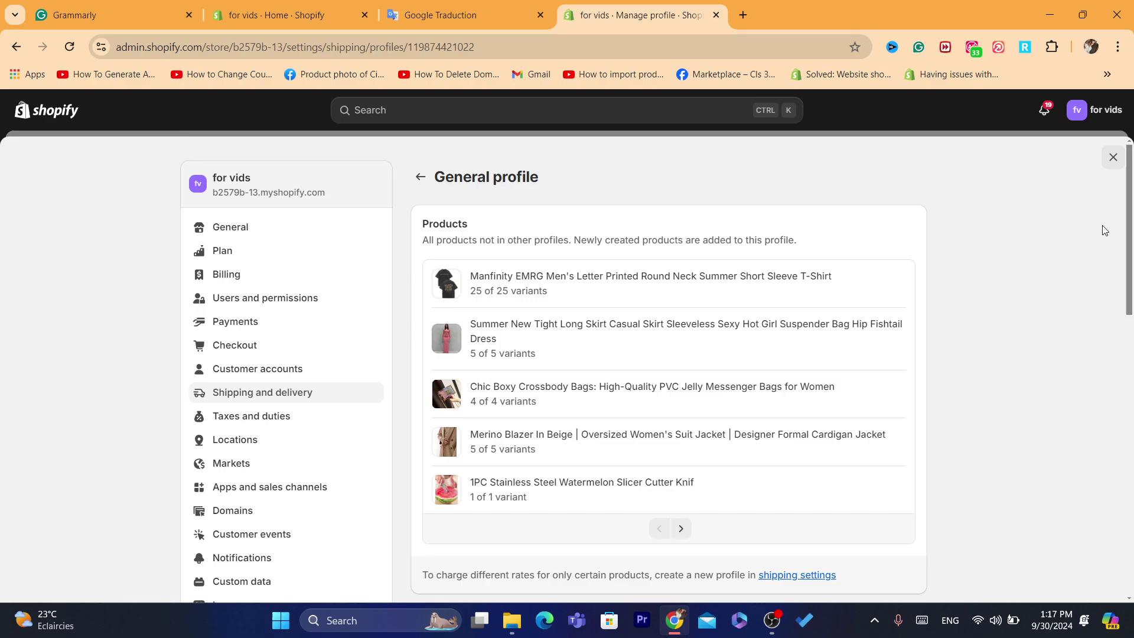
pyautogui.moveTo(1130, 235); pyautogui.dragTo(1131, 424)
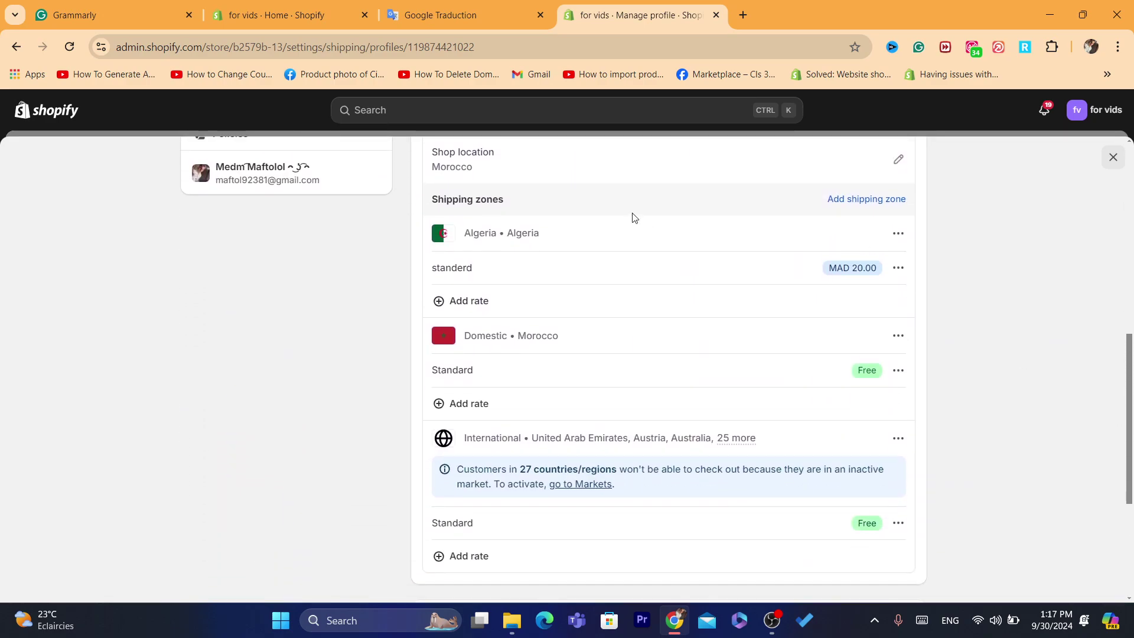
pyautogui.tripleClick(466, 198)
pyautogui.click(1016, 261)
pyautogui.moveTo(1130, 397); pyautogui.dragTo(1128, 413)
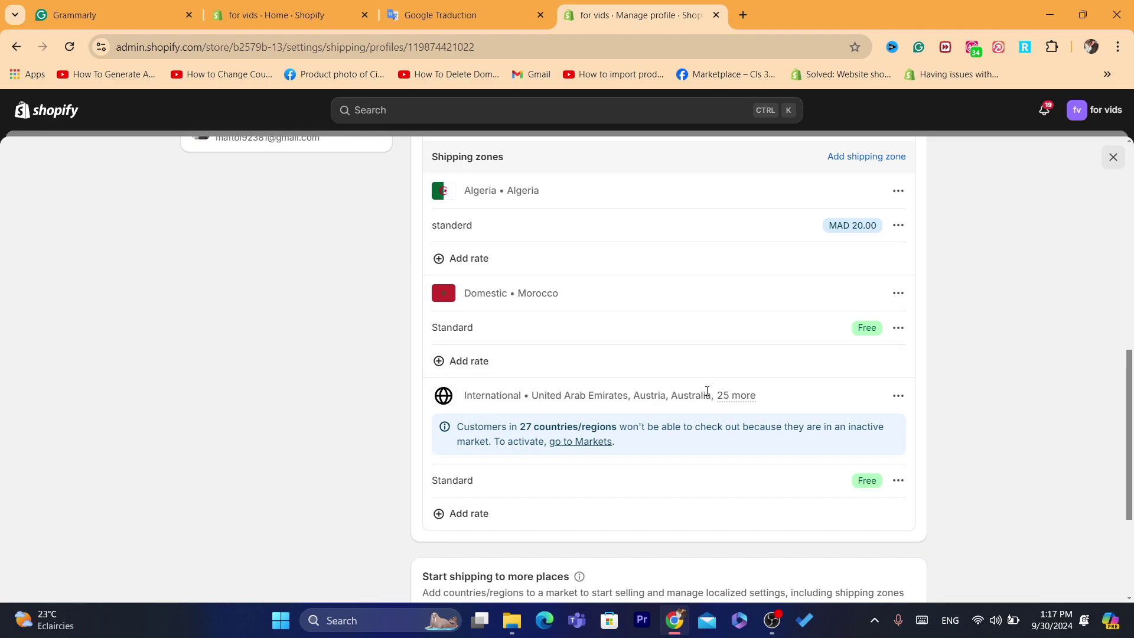
# Show the 25 extra countries of the International zone, from Belgium to United States.
pyautogui.click(746, 398)
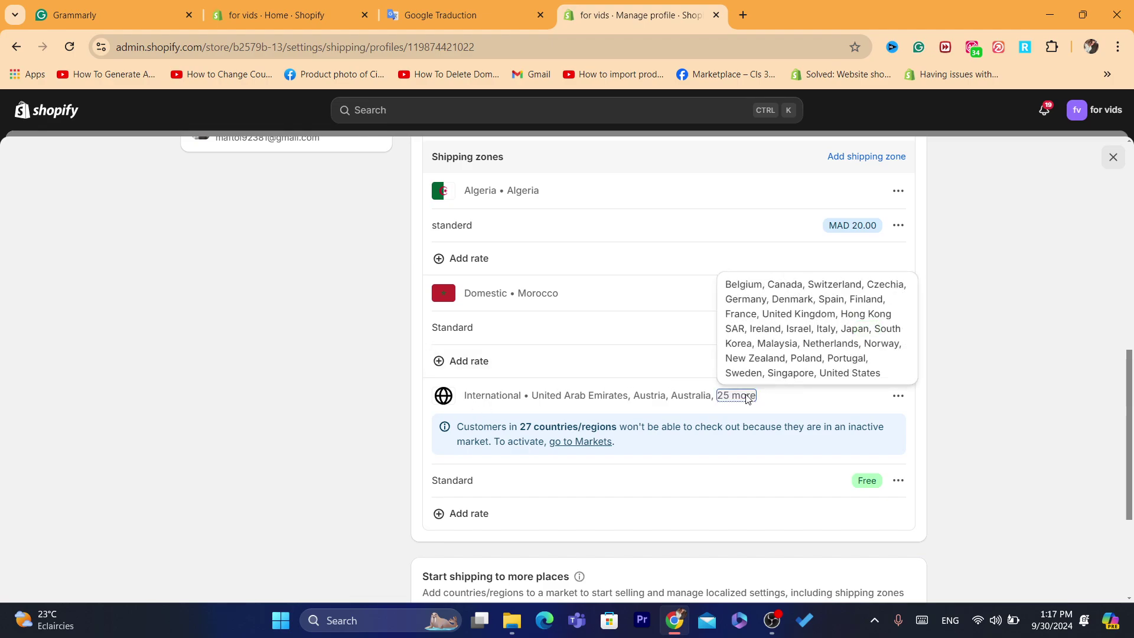
pyautogui.click(745, 397)
pyautogui.click(746, 398)
pyautogui.moveTo(726, 286); pyautogui.dragTo(877, 372)
pyautogui.click(882, 377)
pyautogui.click(958, 382)
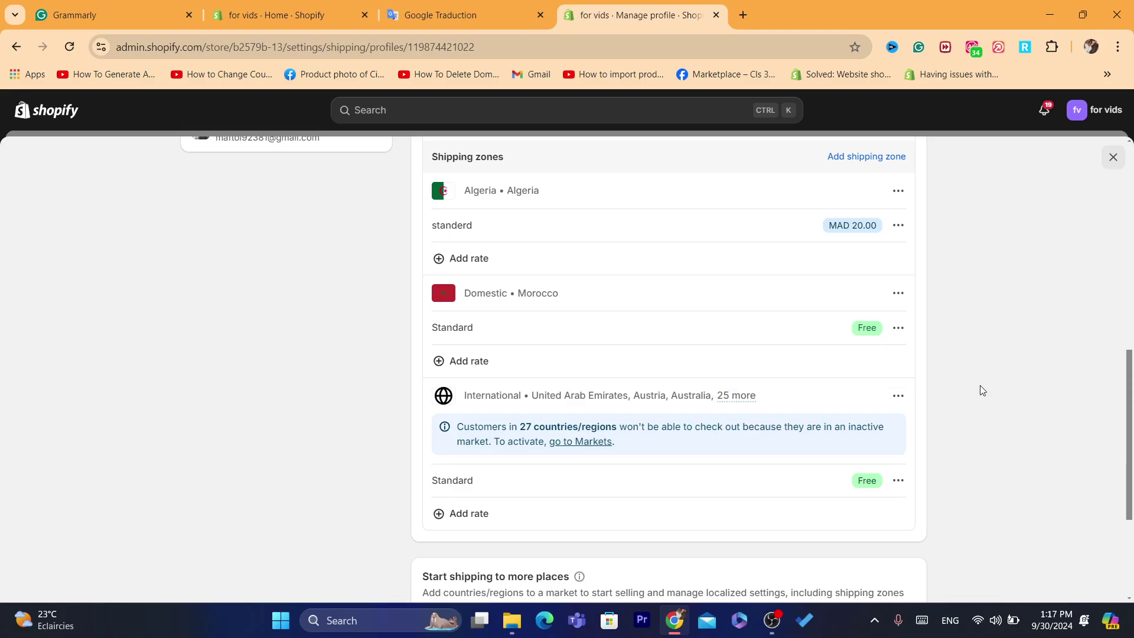
pyautogui.click(898, 192)
pyautogui.click(873, 221)
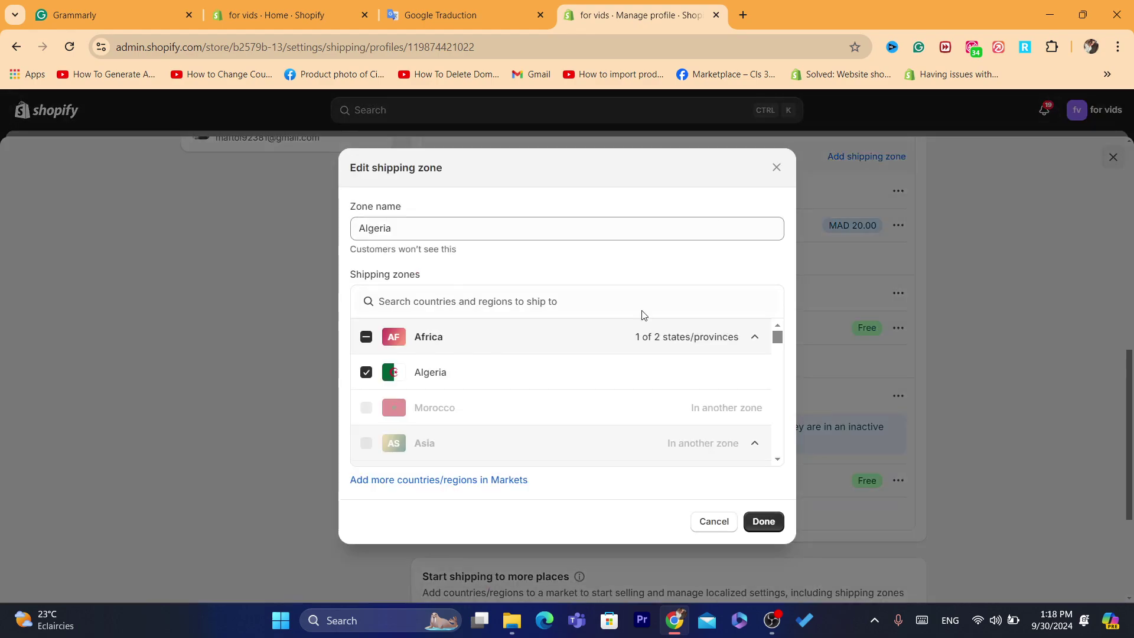
pyautogui.click(730, 526)
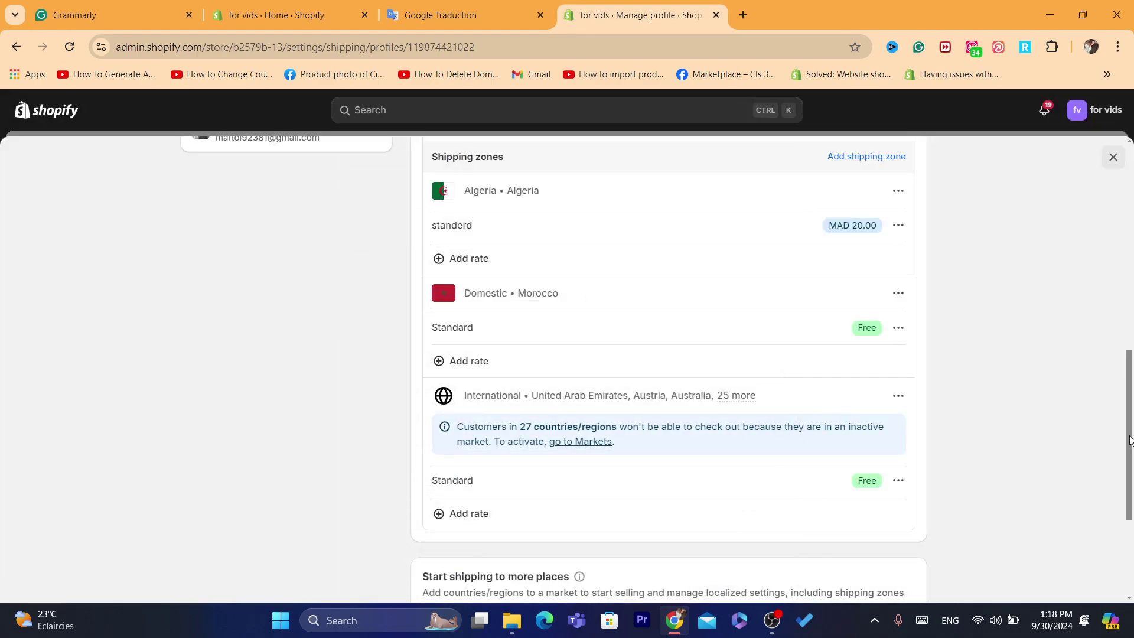
pyautogui.moveTo(1130, 440); pyautogui.dragTo(1130, 432)
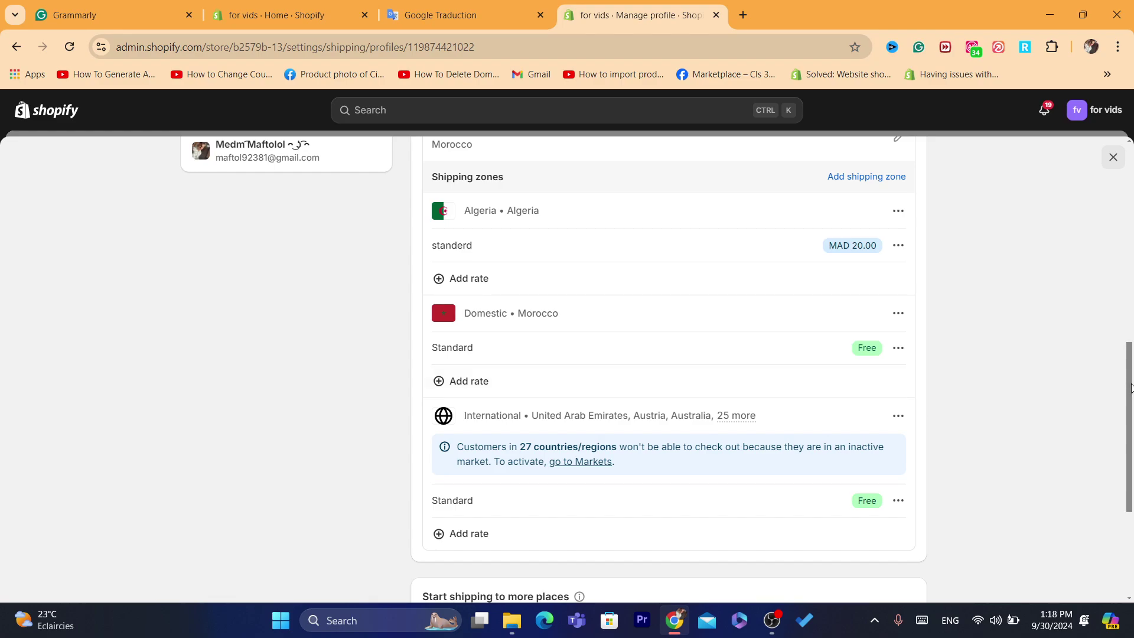
pyautogui.scroll(-1, 1131, 388)
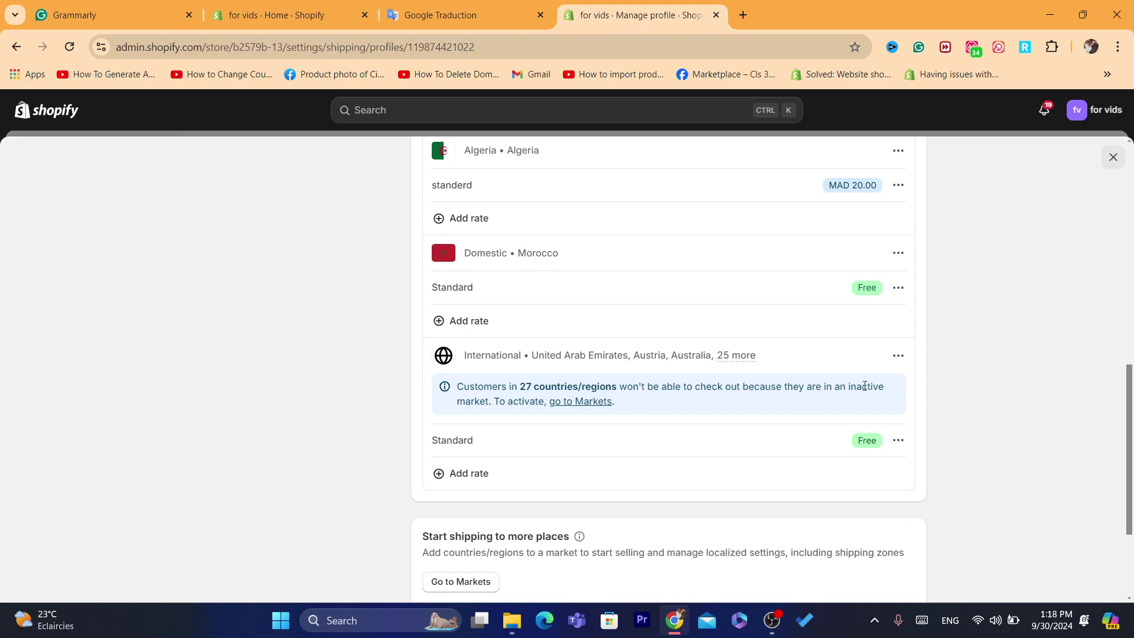
# Edit the International zone, toggle Canada off and back on, and apply the changes.
pyautogui.click(898, 355)
pyautogui.click(886, 384)
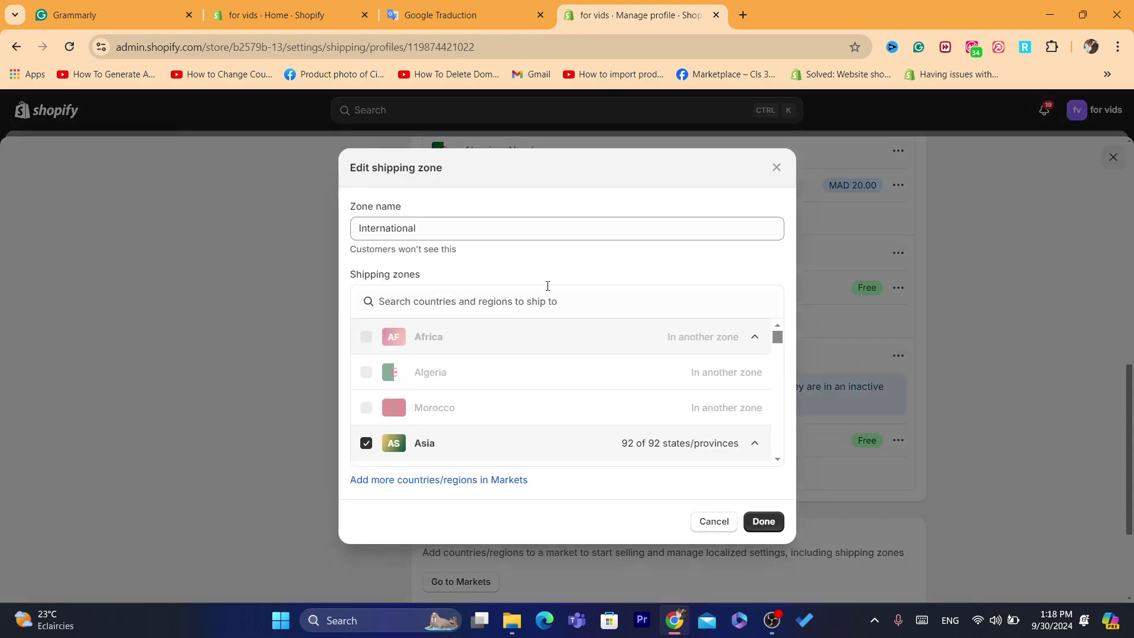
pyautogui.moveTo(778, 338); pyautogui.dragTo(780, 372)
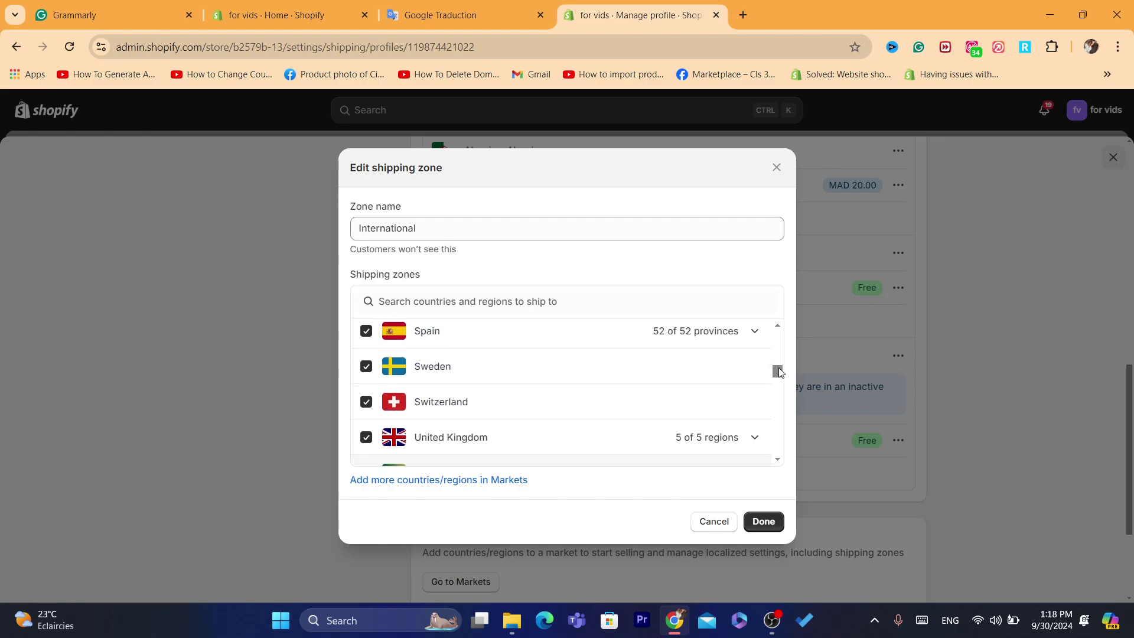
pyautogui.moveTo(779, 371); pyautogui.dragTo(777, 425)
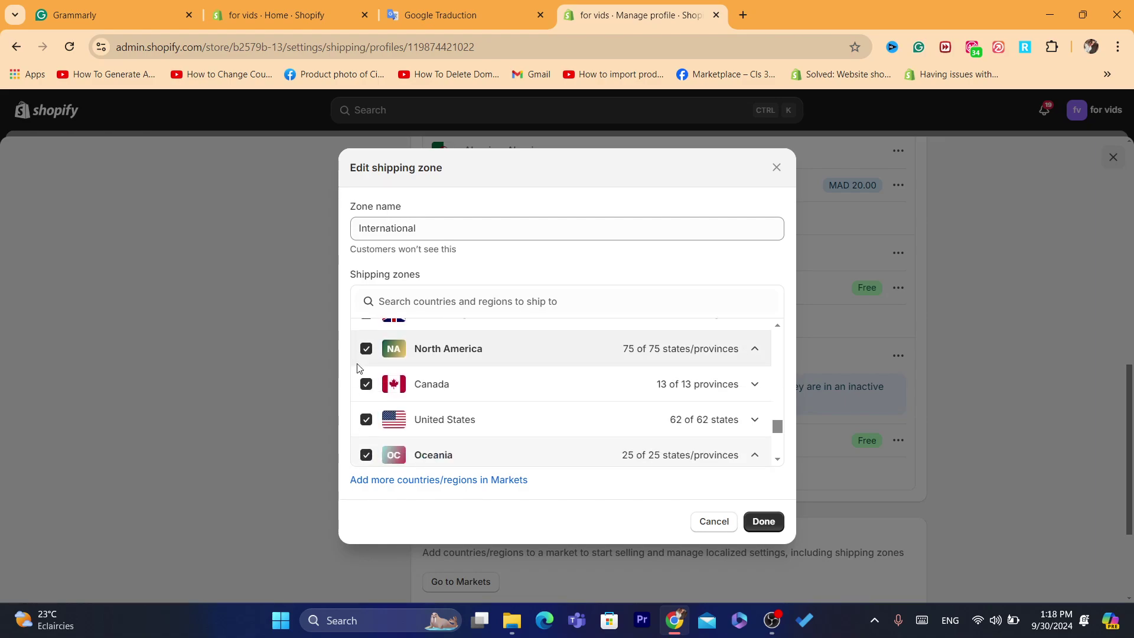
pyautogui.click(366, 384)
pyautogui.click(366, 383)
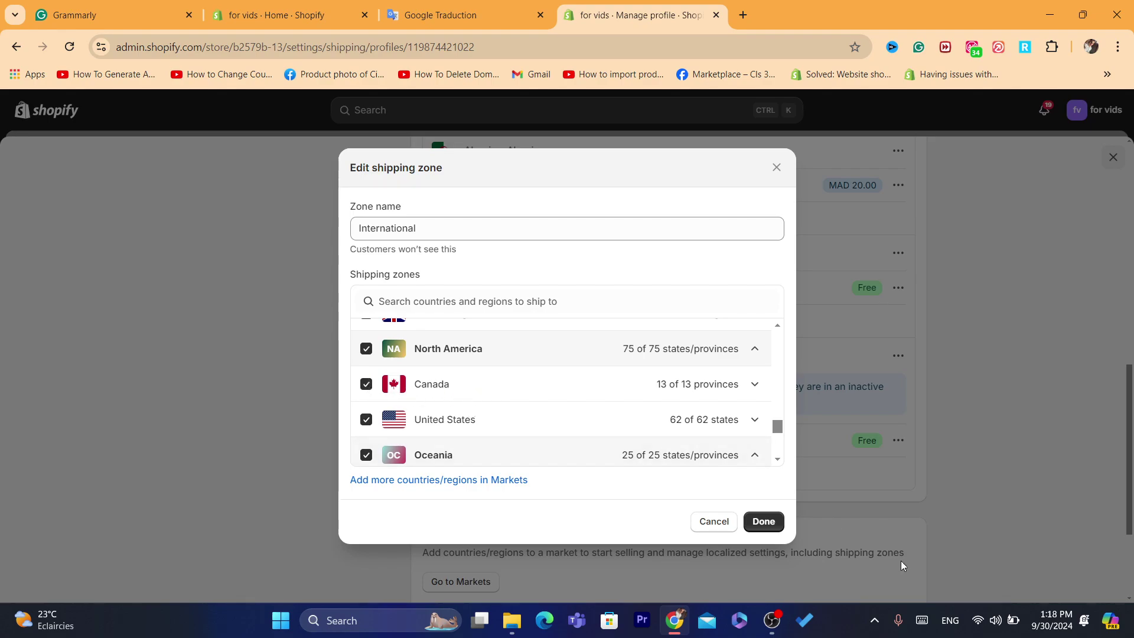
pyautogui.click(764, 522)
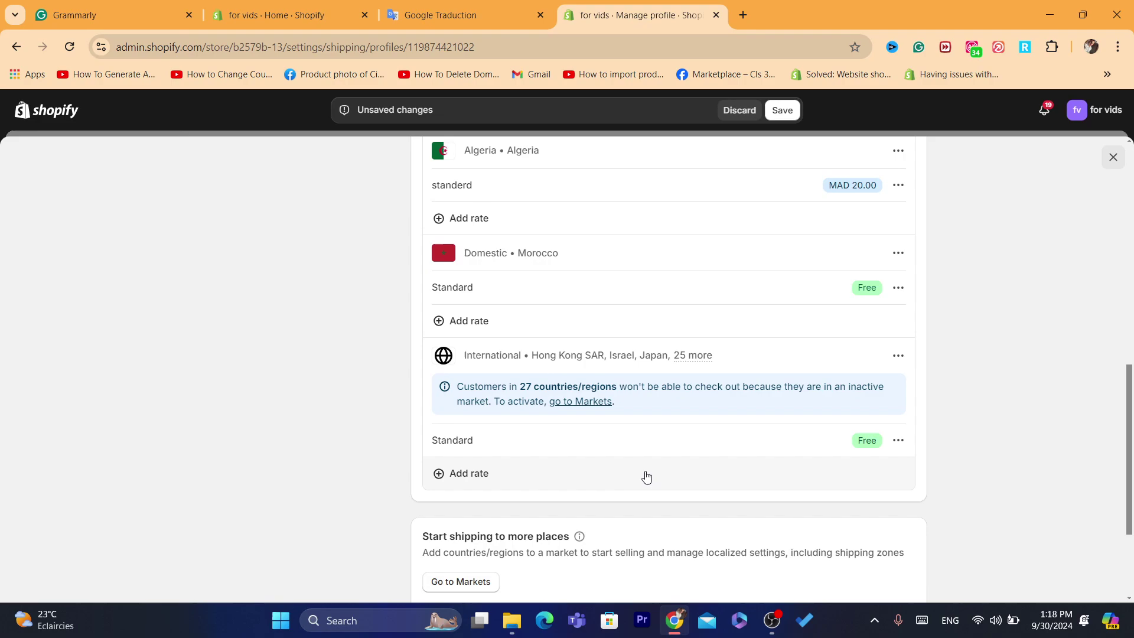
# Add an International rate named 'standers' with price 0.00.
pyautogui.click(470, 473)
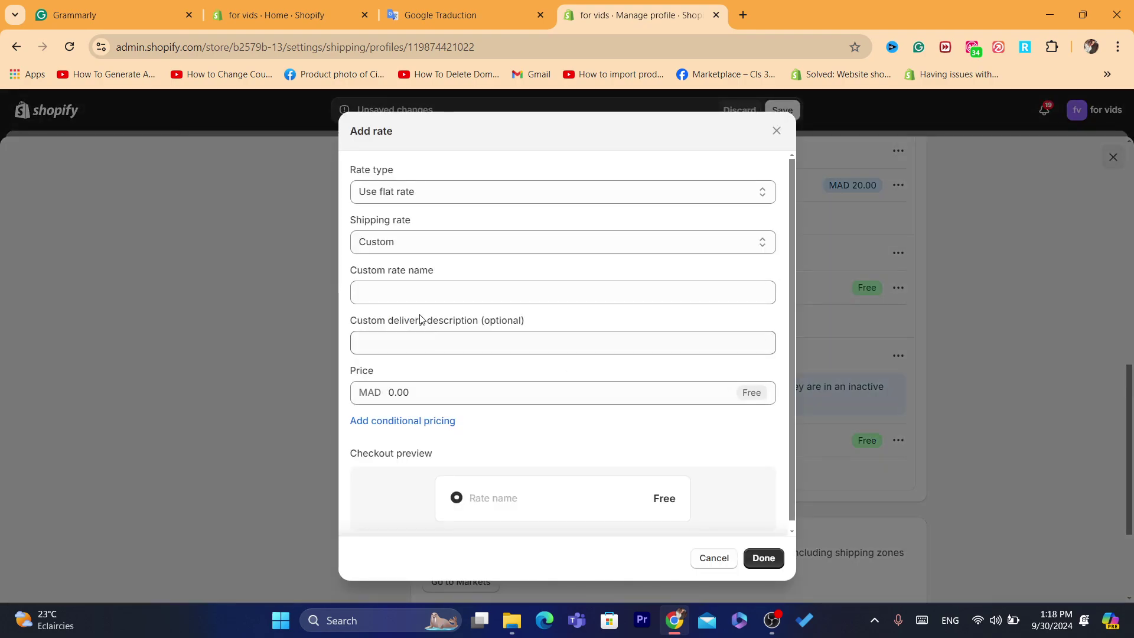
pyautogui.click(397, 289)
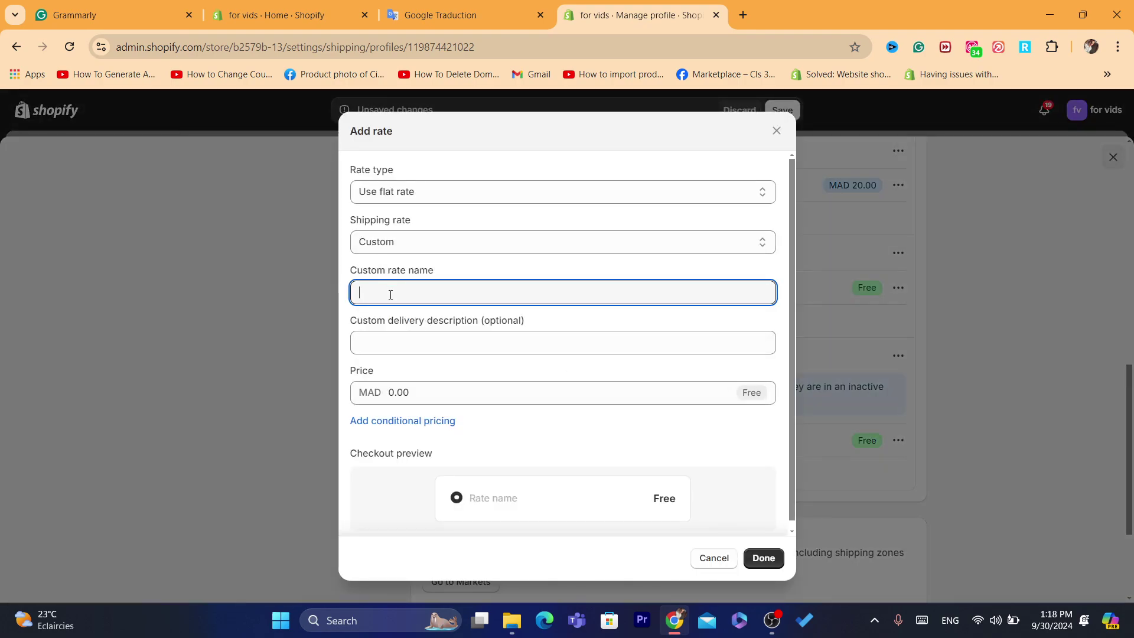
pyautogui.write('sna')
pyautogui.press('BackSpace')
pyautogui.press('BackSpace')
pyautogui.press('BackSpace')
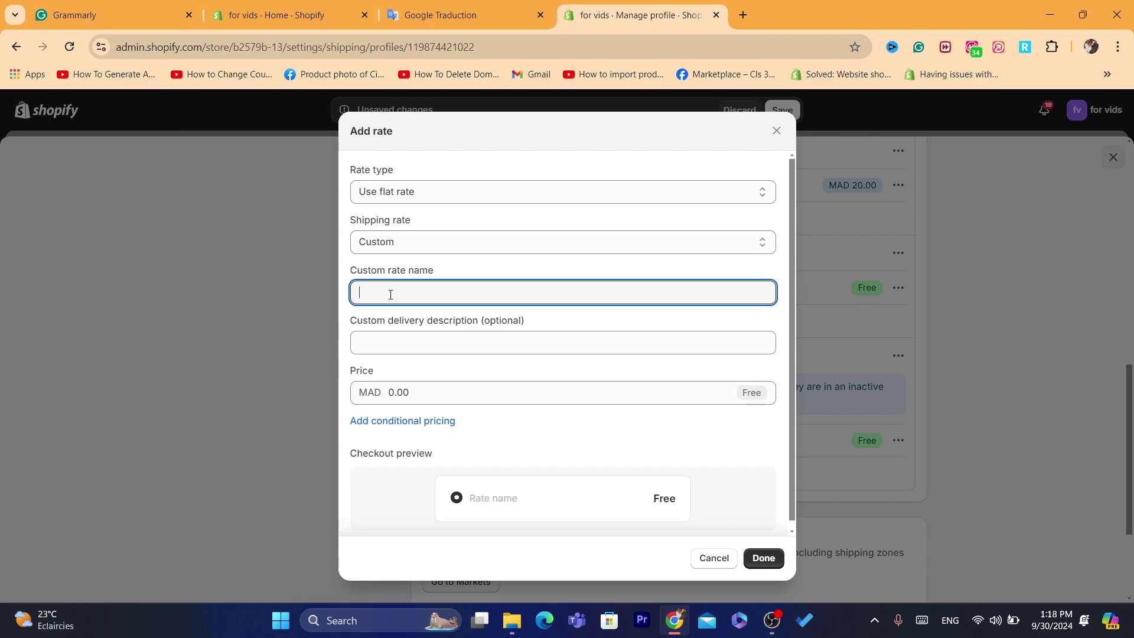
pyautogui.write('standers')
pyautogui.click(407, 344)
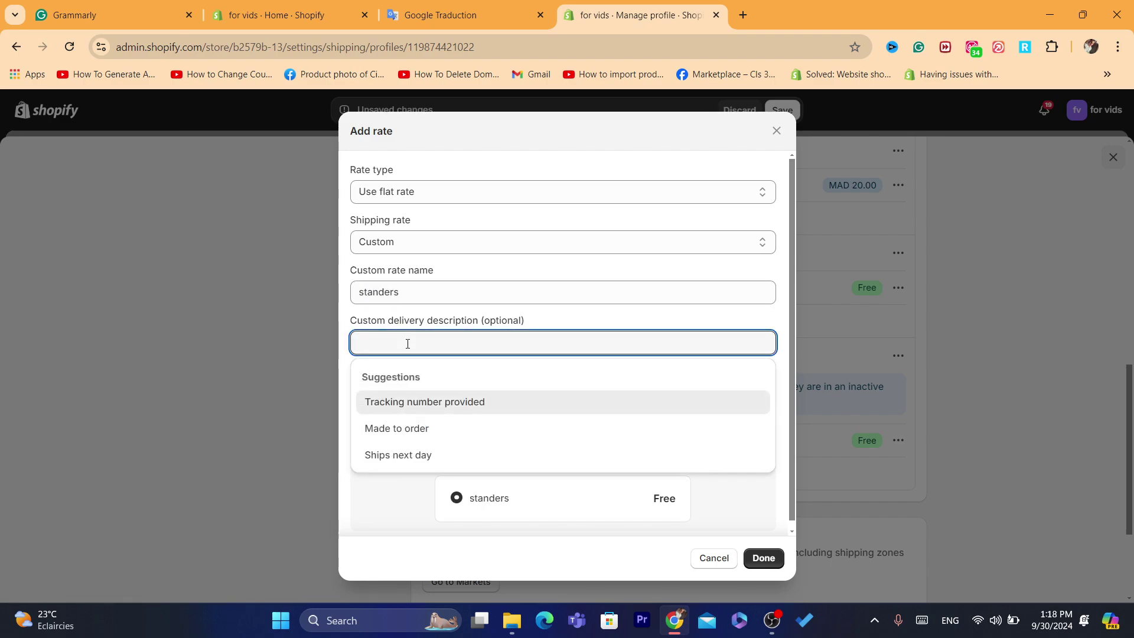
pyautogui.click(347, 325)
pyautogui.doubleClick(438, 394)
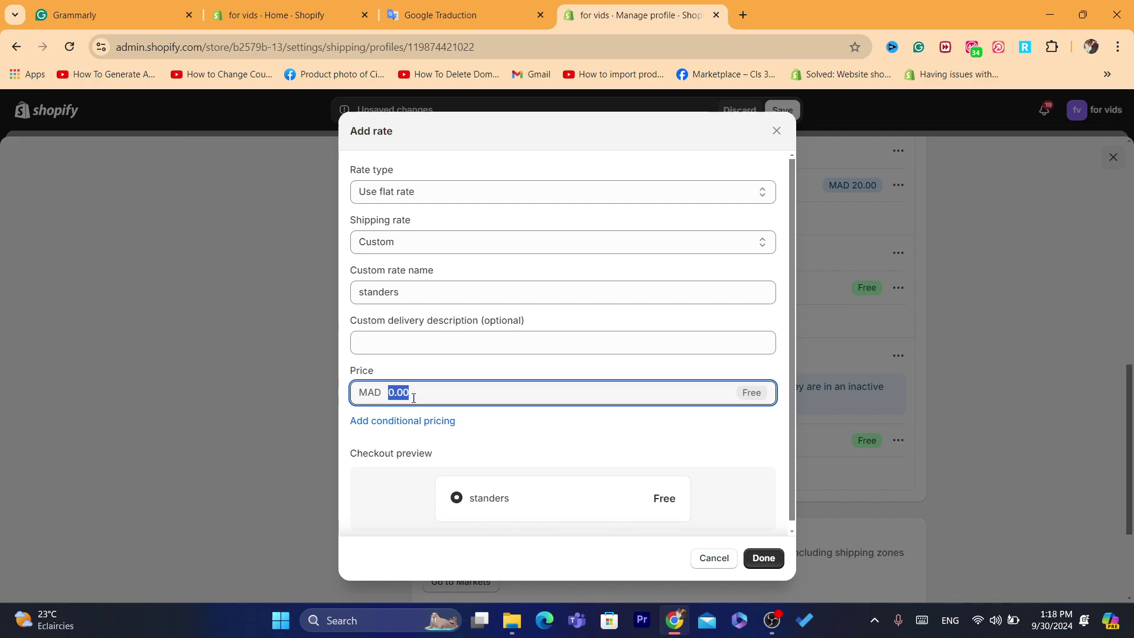
pyautogui.click(764, 556)
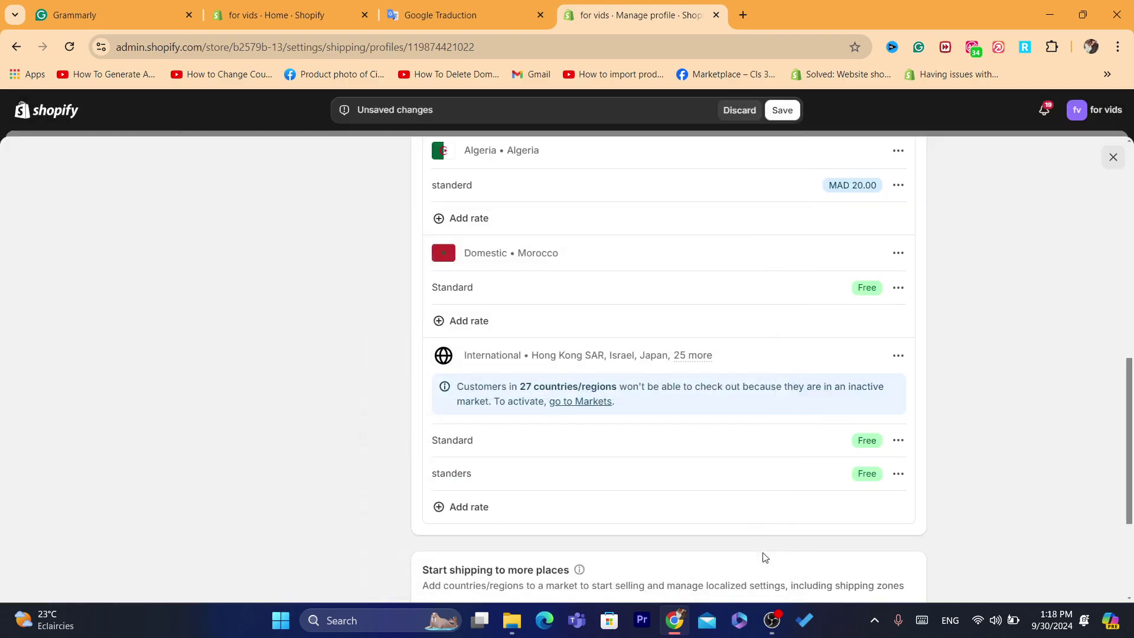
pyautogui.moveTo(1130, 428); pyautogui.dragTo(1131, 505)
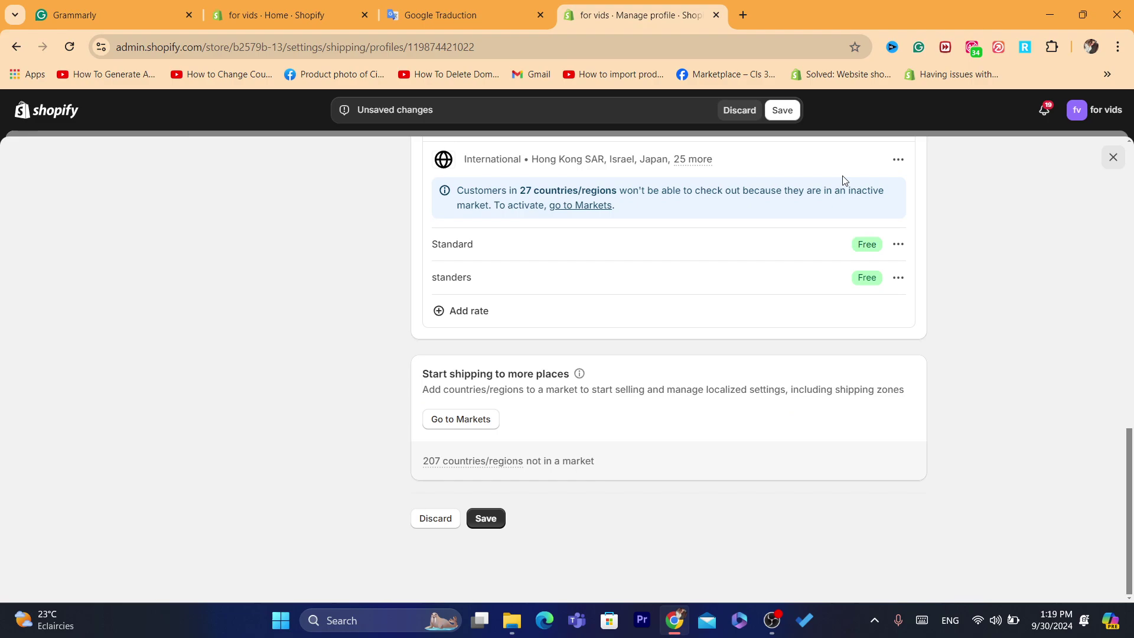
# Save the General profile, go back, and highlight the Shipping description text.
pyautogui.click(775, 111)
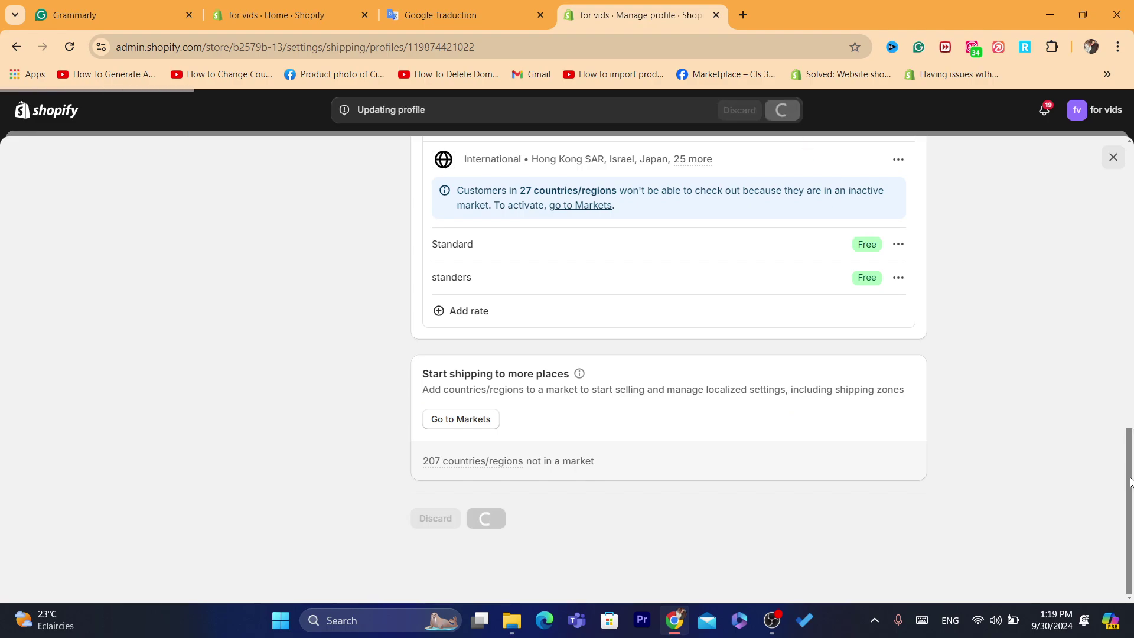
pyautogui.moveTo(1131, 454); pyautogui.dragTo(1105, 186)
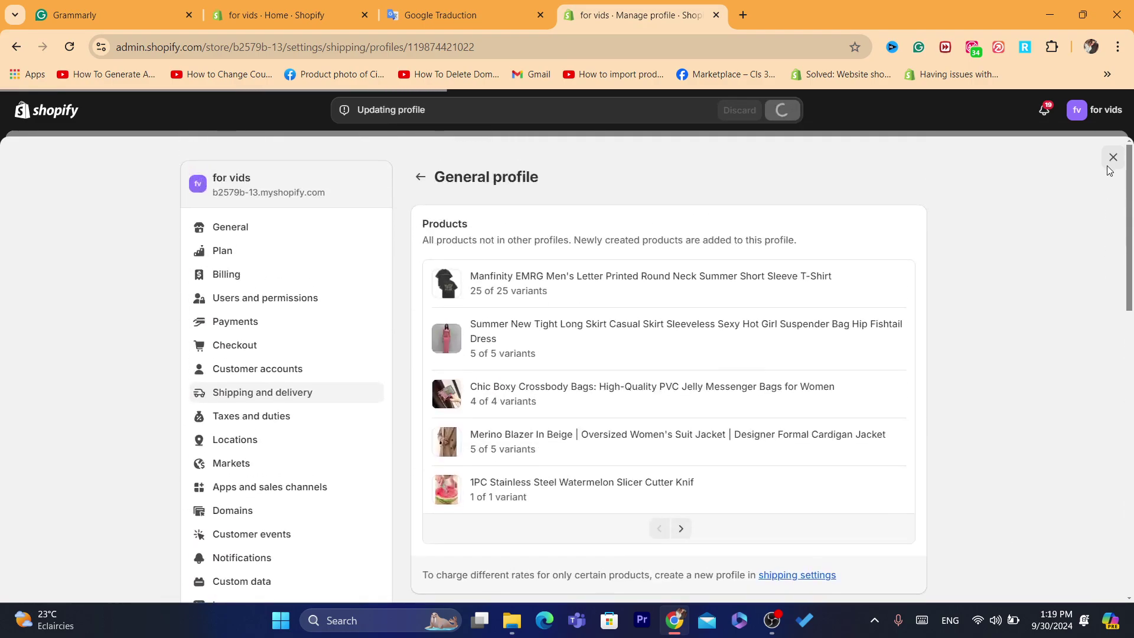
pyautogui.click(420, 179)
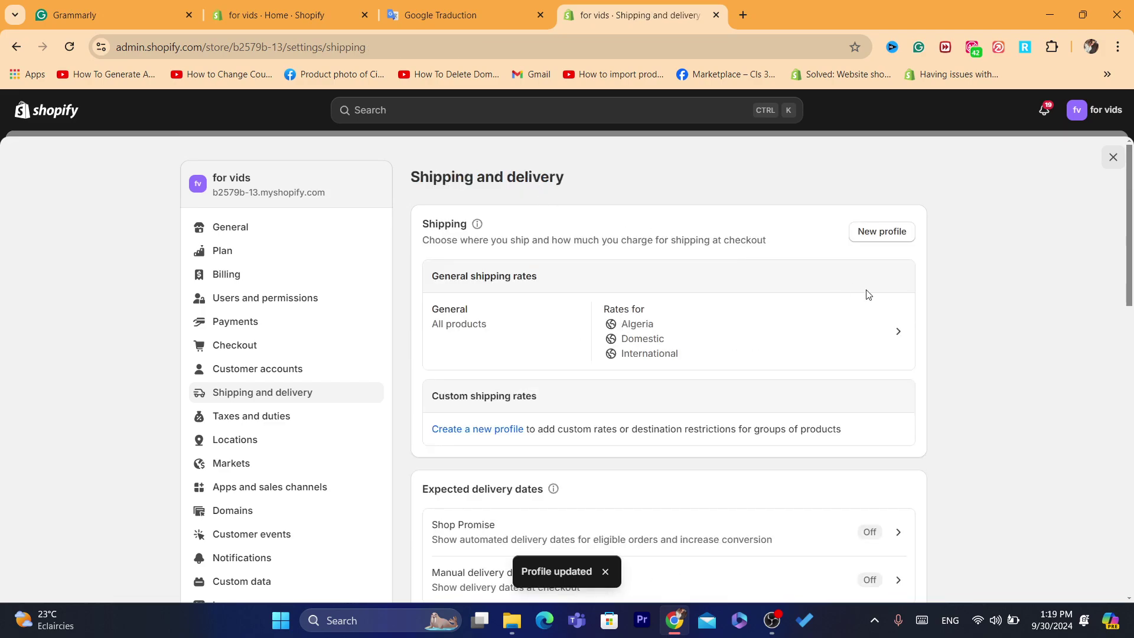
pyautogui.doubleClick(427, 223)
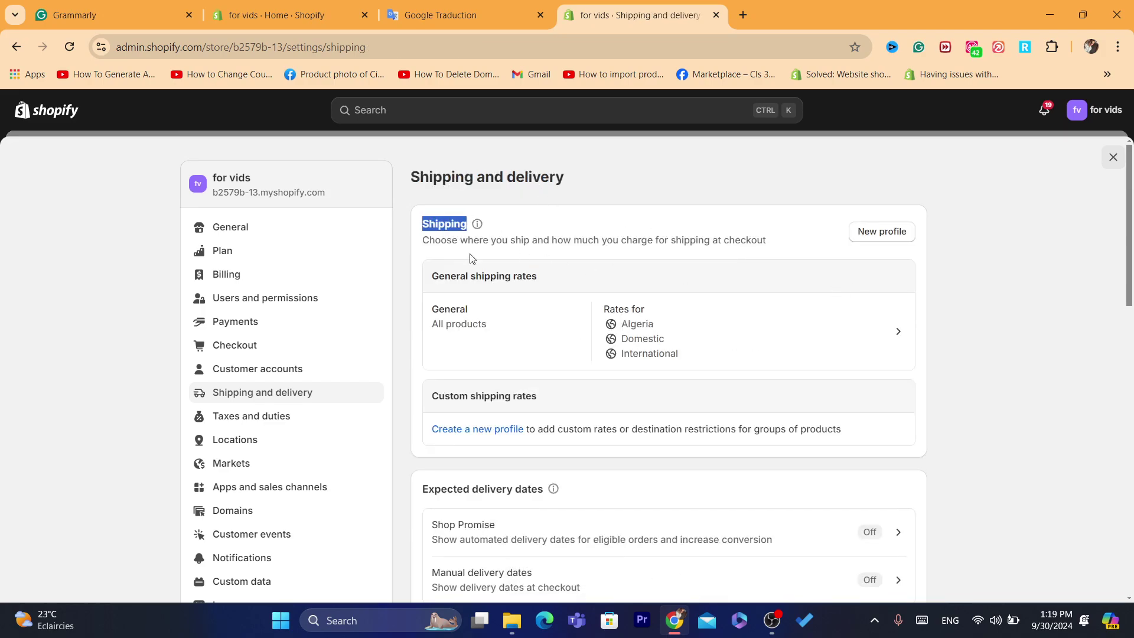
pyautogui.moveTo(423, 239); pyautogui.dragTo(711, 239)
pyautogui.click(768, 236)
# Create a new shipping profile named 'problem'.
pyautogui.click(876, 229)
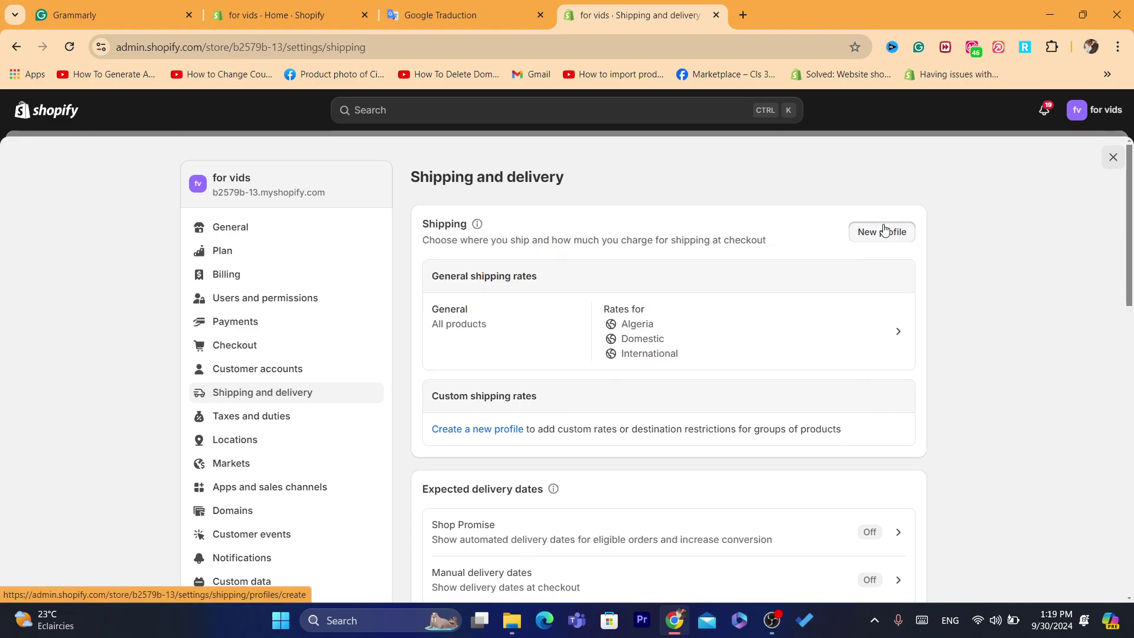
pyautogui.click(496, 248)
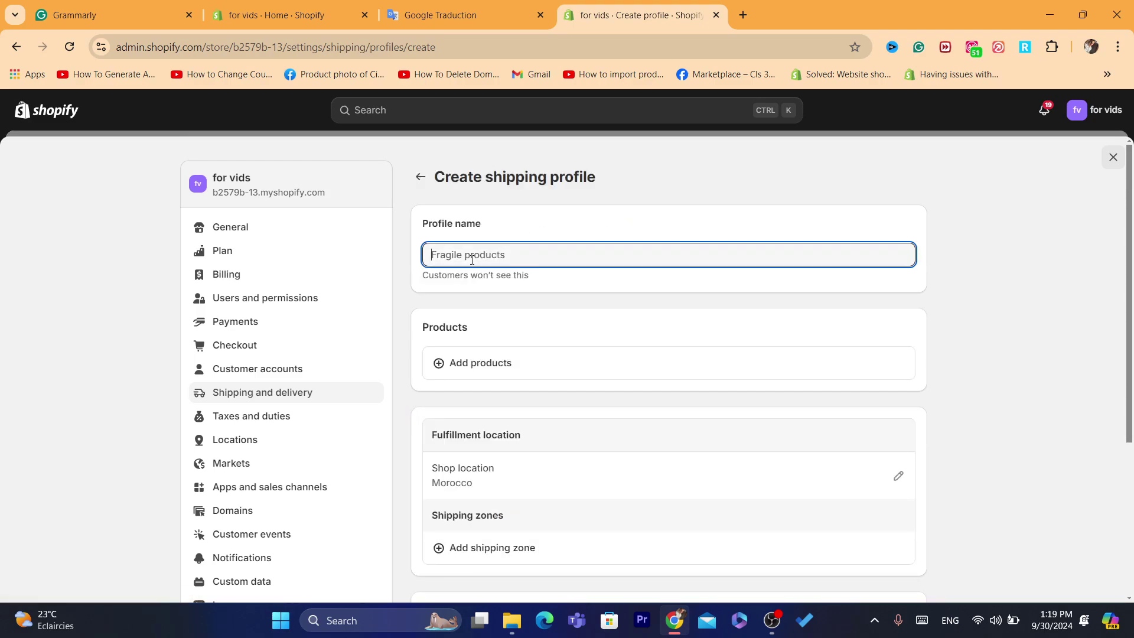
pyautogui.write('c')
pyautogui.press('BackSpace')
pyautogui.write('count')
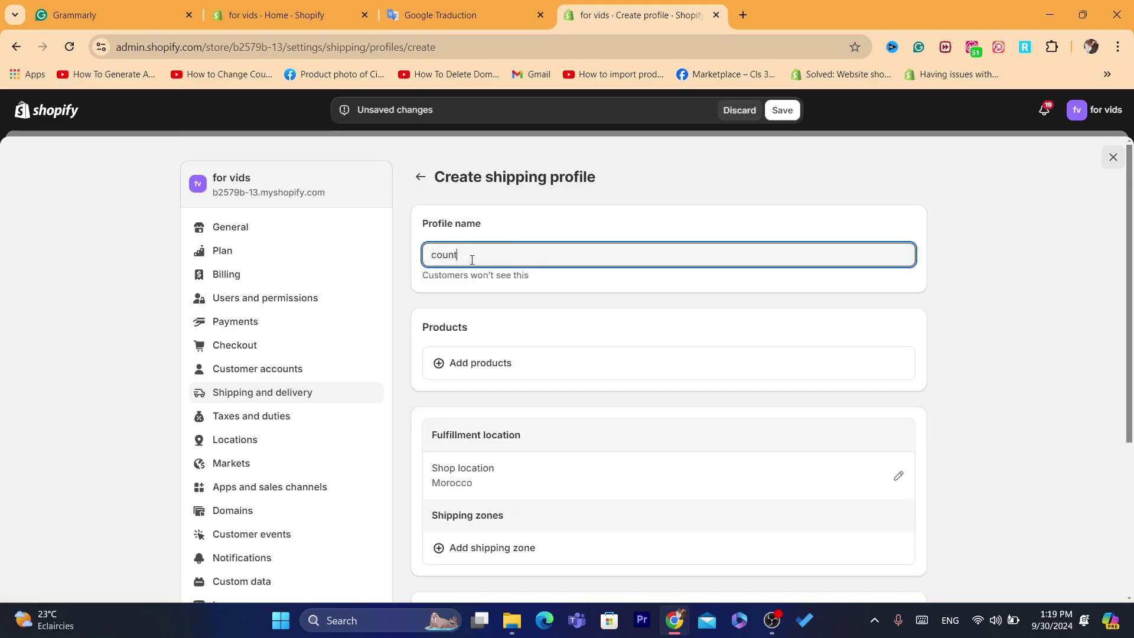
pyautogui.press('BackSpace')
pyautogui.press('BackSpace')
pyautogui.press('BackSpace')
pyautogui.write('problem')
# Add the Stainless Steel Watermelon Slicer product to the profile.
pyautogui.click(513, 363)
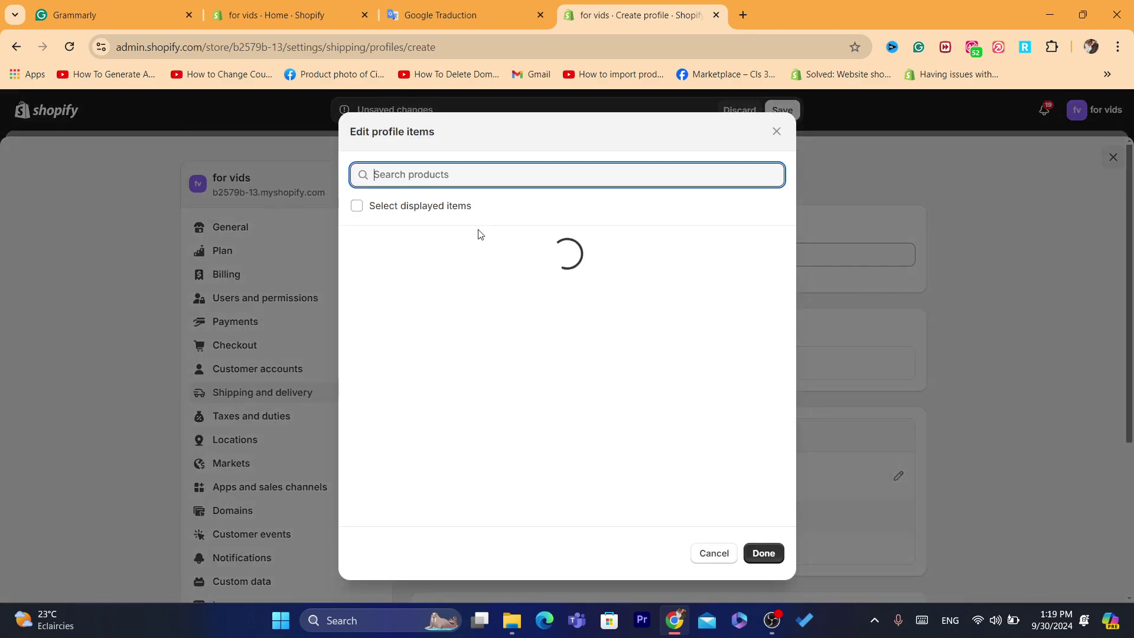
pyautogui.click(357, 246)
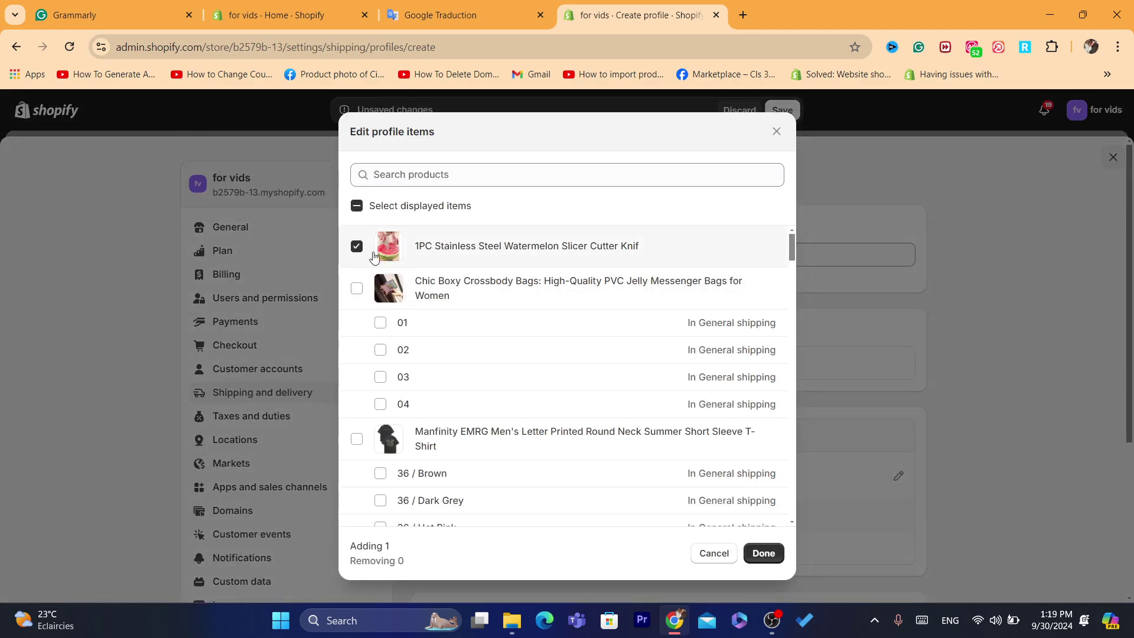
pyautogui.click(763, 553)
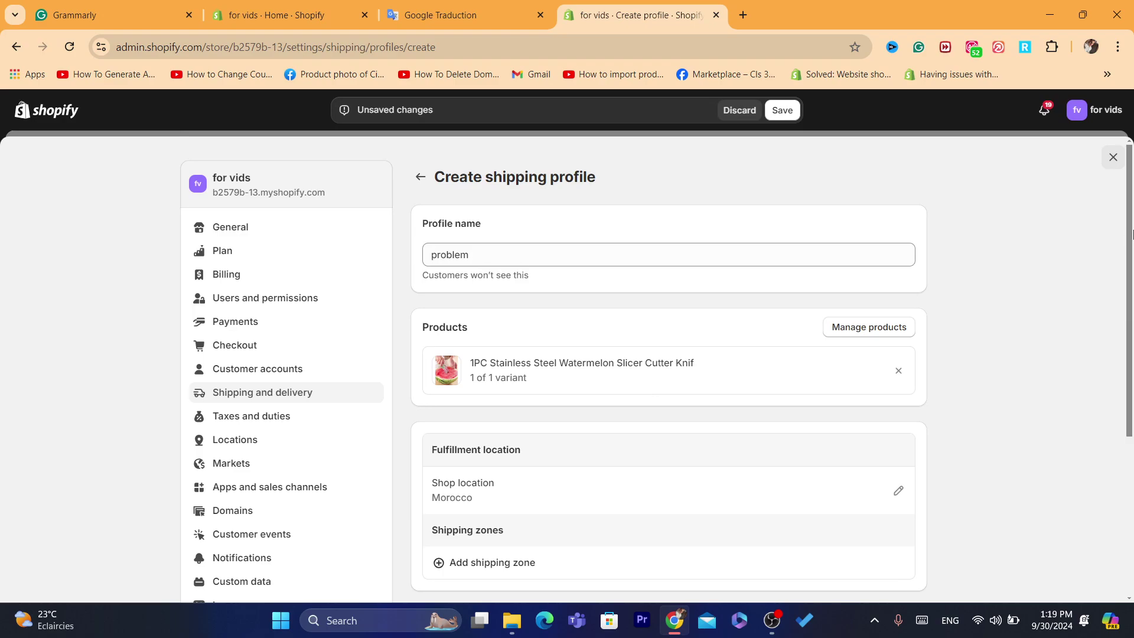
pyautogui.moveTo(1132, 248); pyautogui.dragTo(1132, 307)
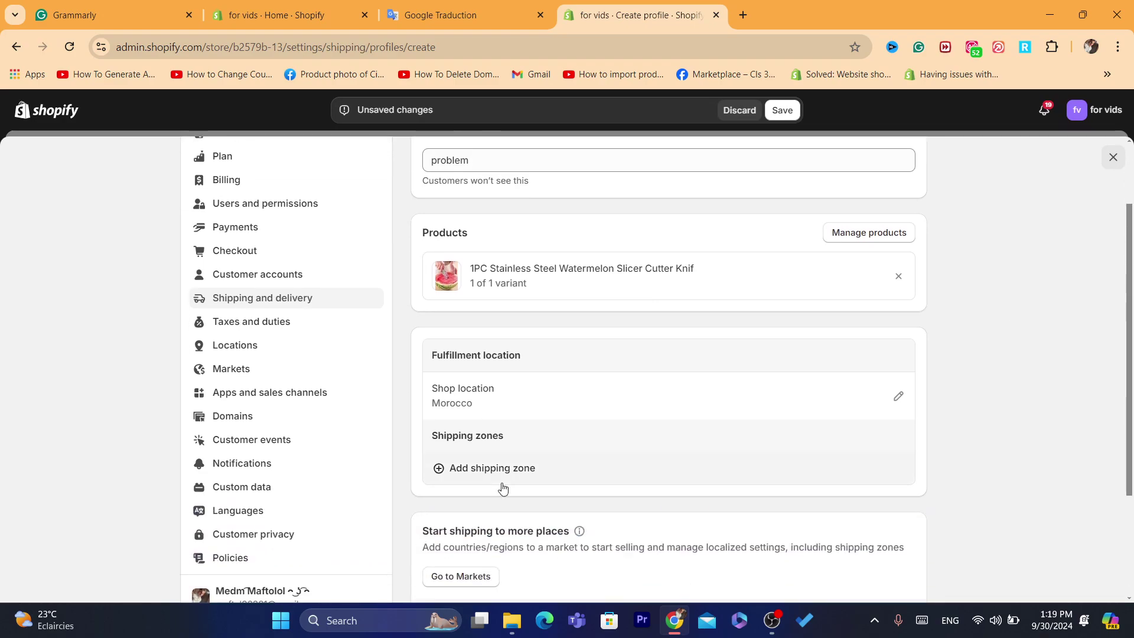
# Add a shipping zone named 'name' covering Africa and Asia.
pyautogui.click(478, 467)
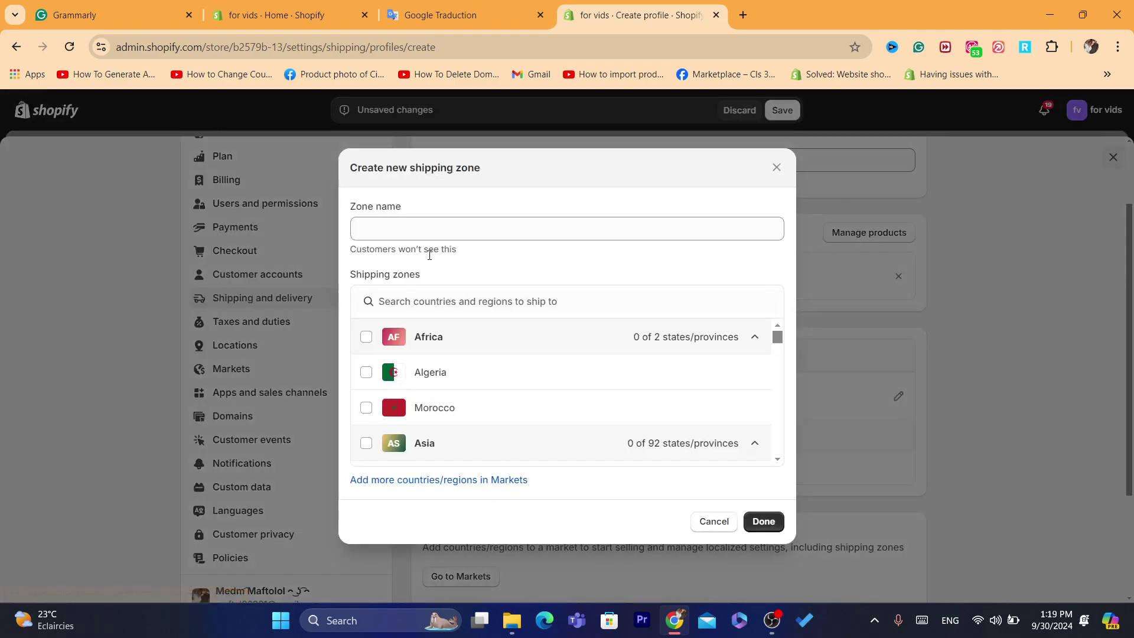
pyautogui.click(367, 339)
pyautogui.click(368, 370)
pyautogui.click(367, 371)
pyautogui.click(366, 443)
pyautogui.click(770, 520)
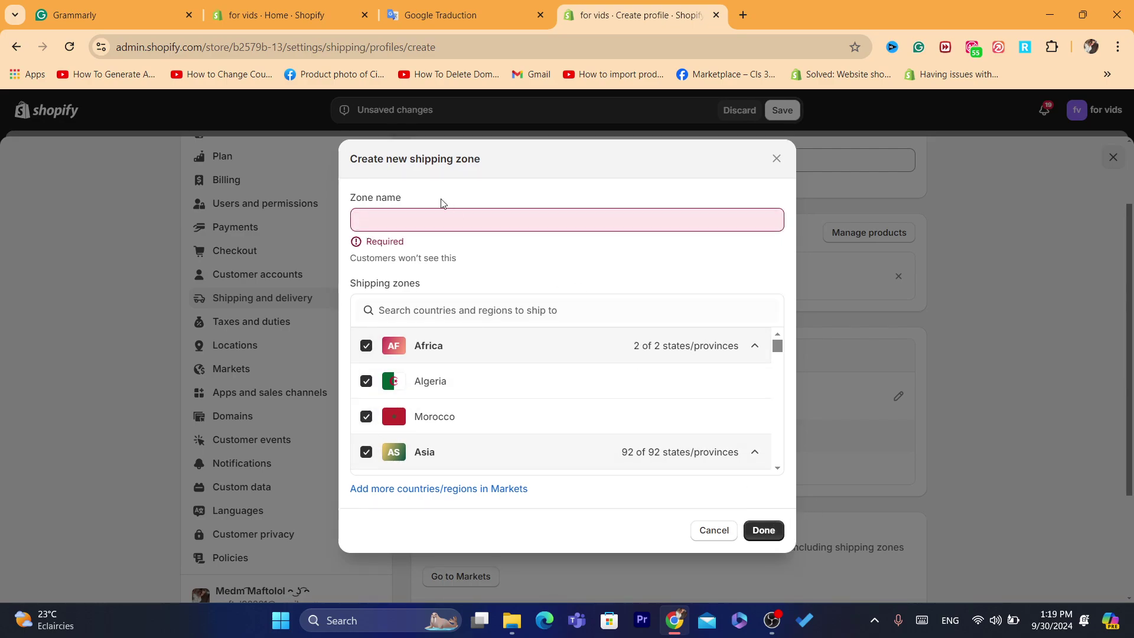
pyautogui.click(441, 218)
pyautogui.write('name')
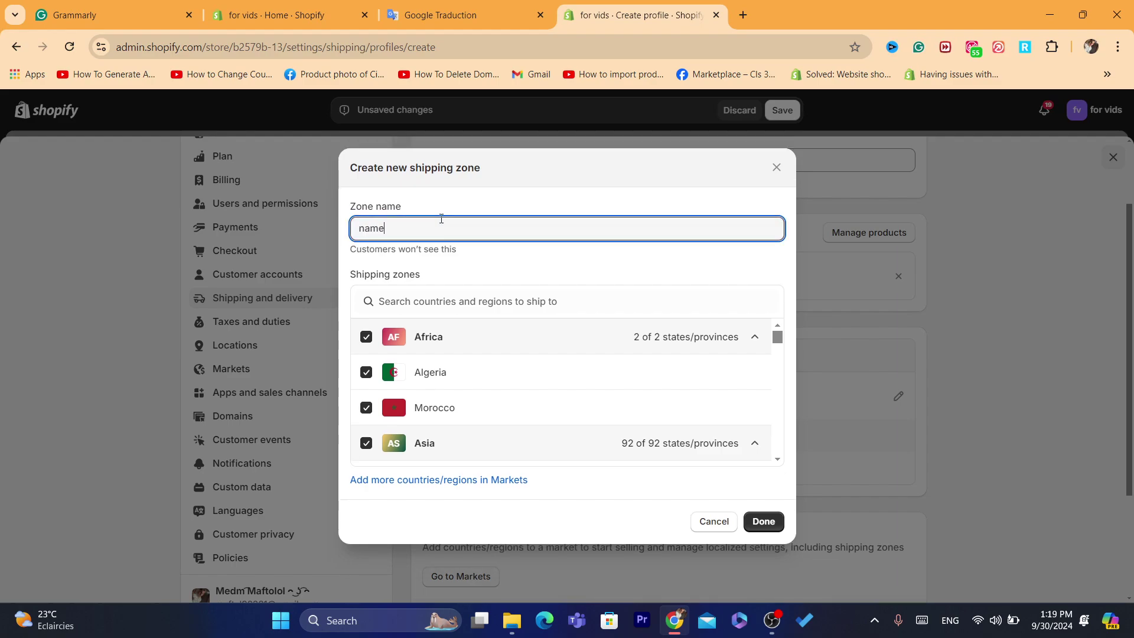
pyautogui.click(768, 523)
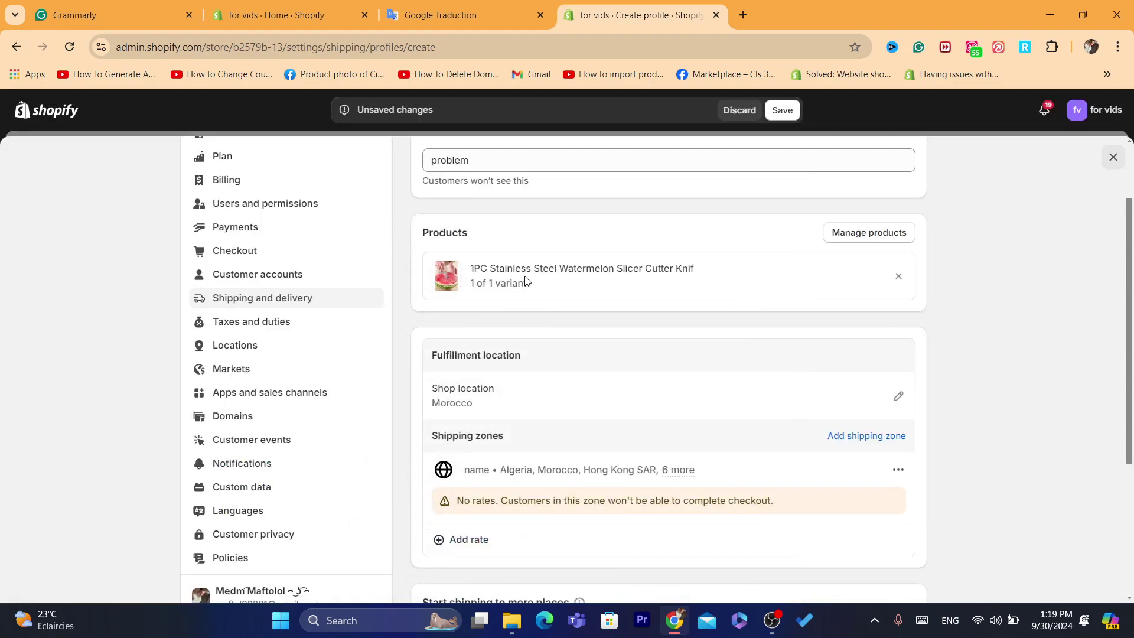
# Add a free 'standrerd' rate to the zone and save the problem profile.
pyautogui.click(476, 529)
pyautogui.click(414, 290)
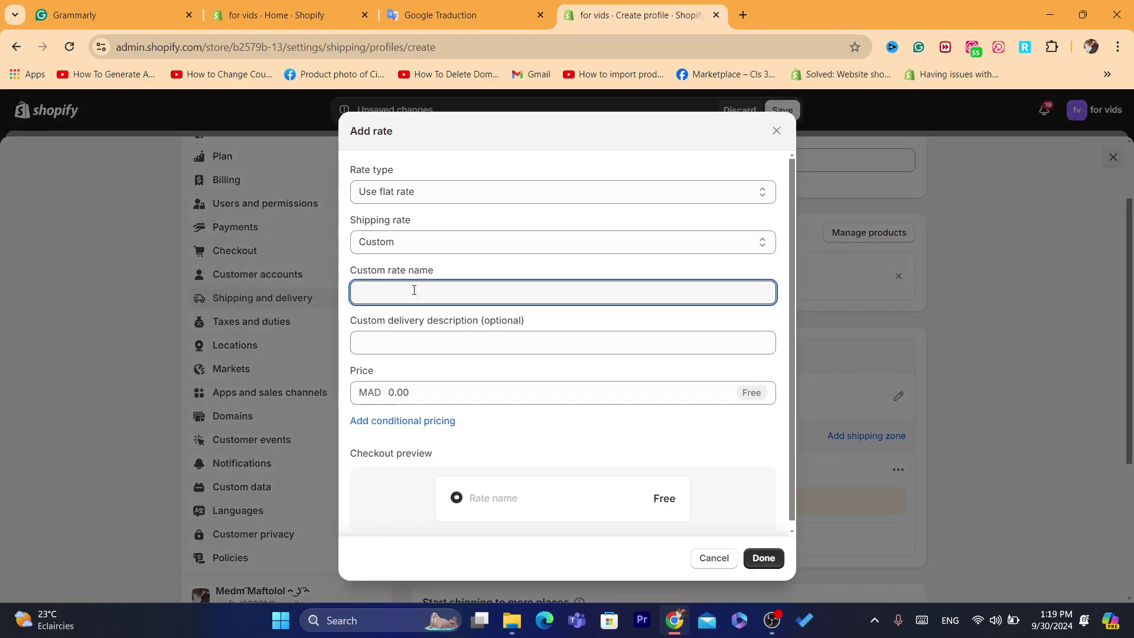
pyautogui.write('standrerd')
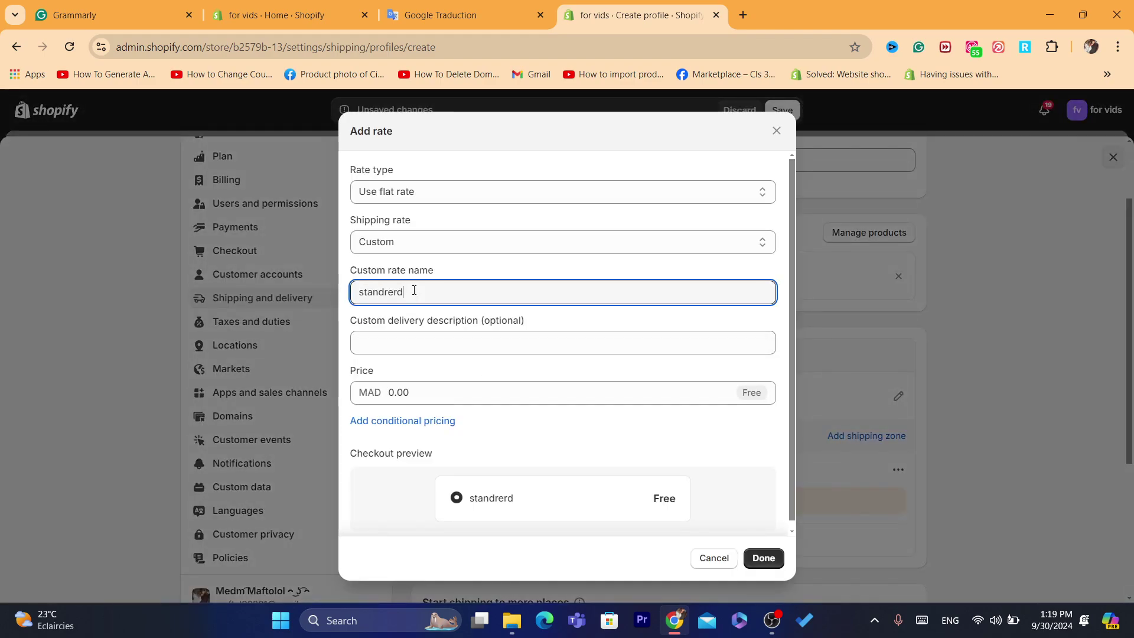
pyautogui.press('Tab')
pyautogui.press('Tab')
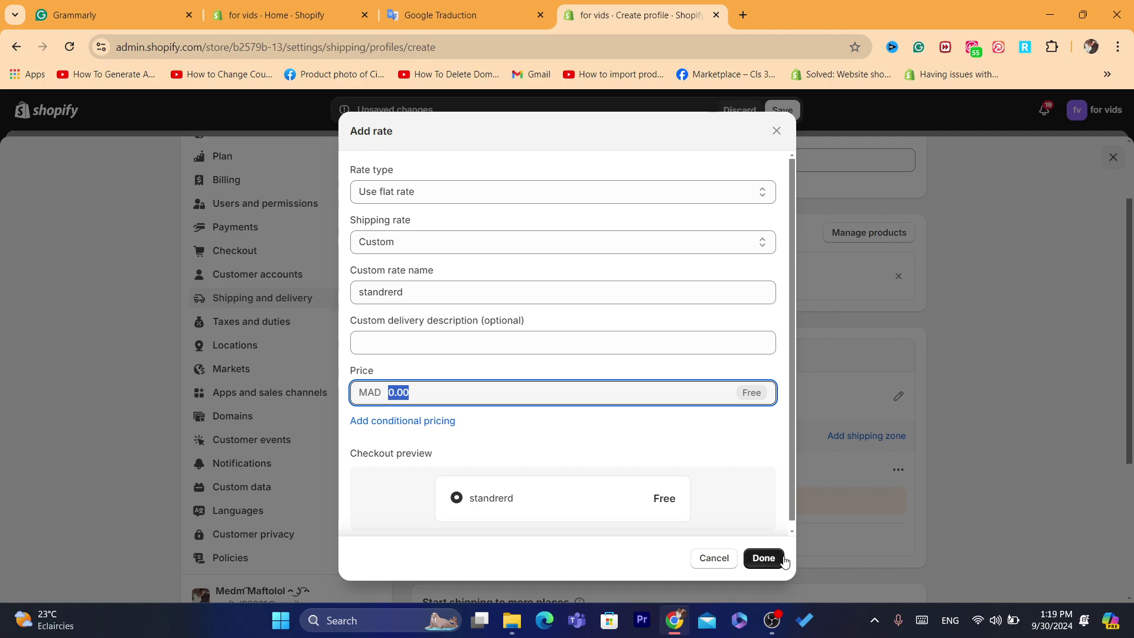
pyautogui.click(763, 558)
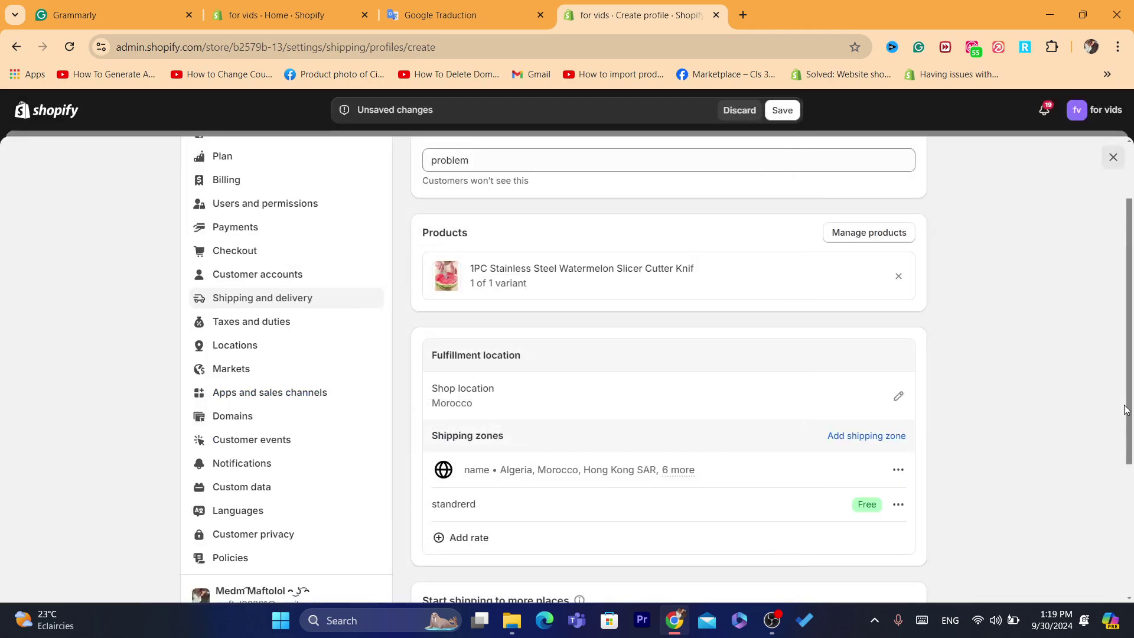
pyautogui.scroll(-3, 1128, 416)
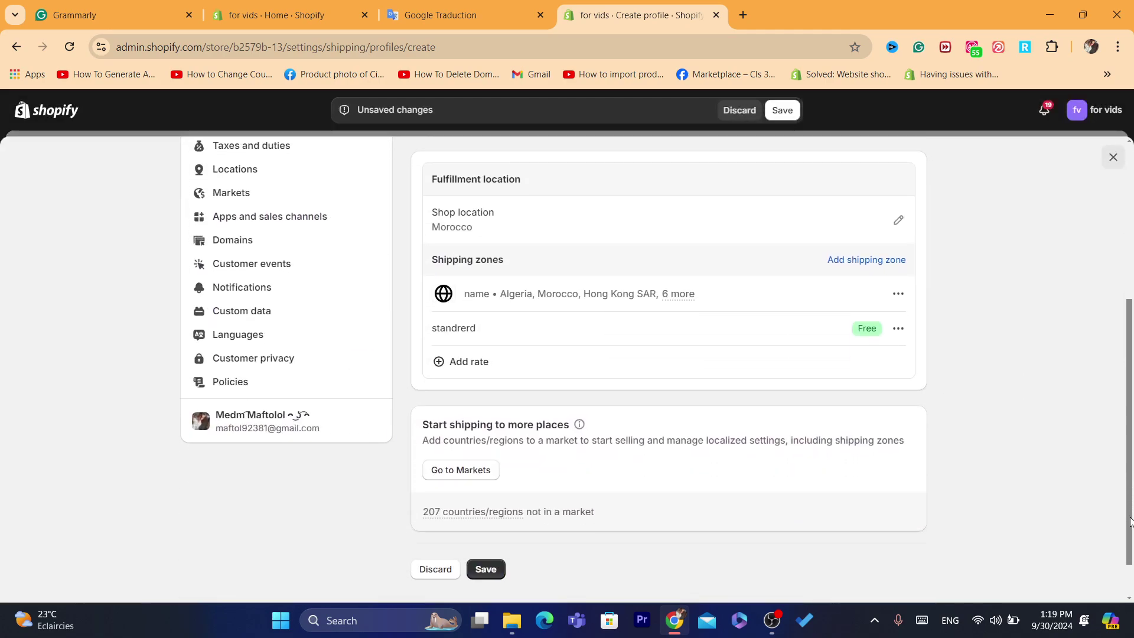
pyautogui.click(486, 546)
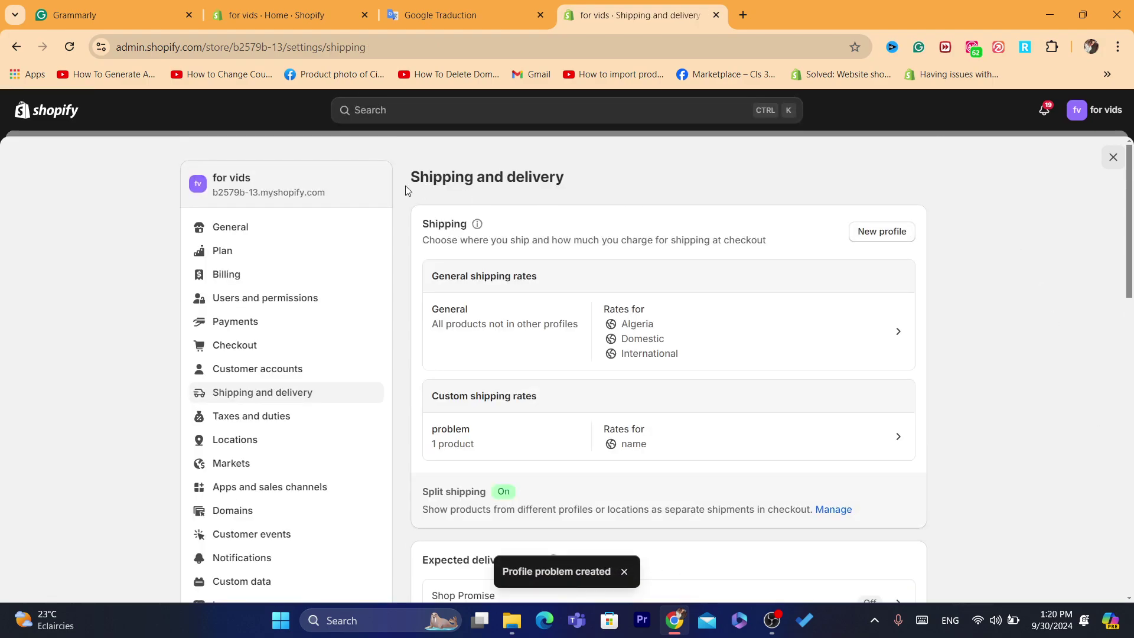
# Open Markets settings and highlight the page title and Overview heading.
pyautogui.click(228, 463)
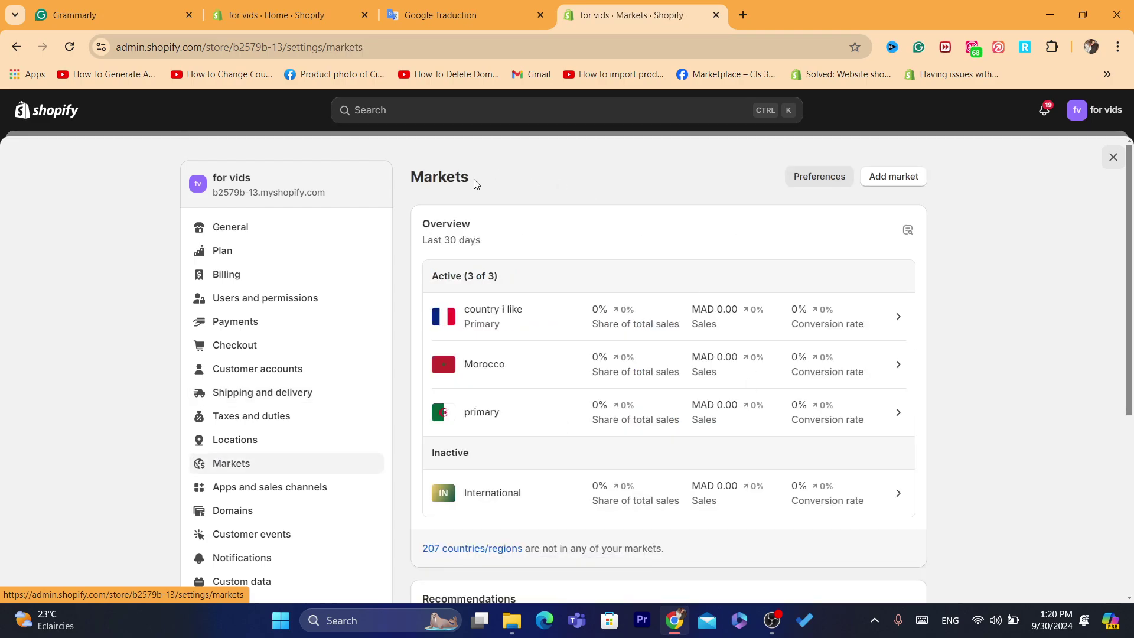
pyautogui.doubleClick(473, 183)
pyautogui.doubleClick(533, 197)
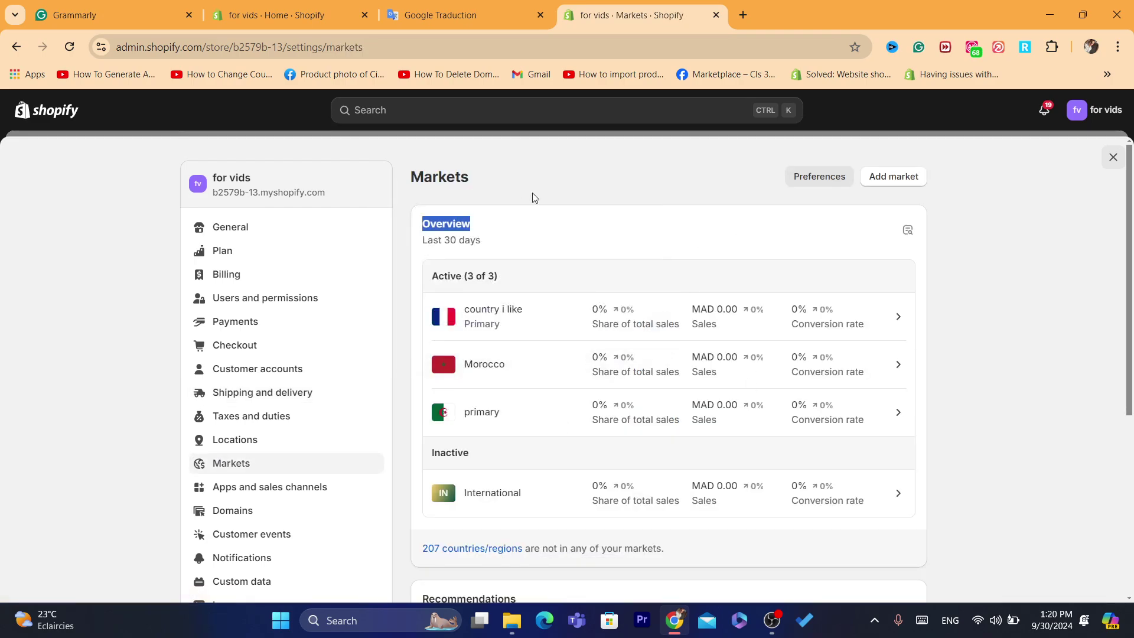
pyautogui.doubleClick(482, 190)
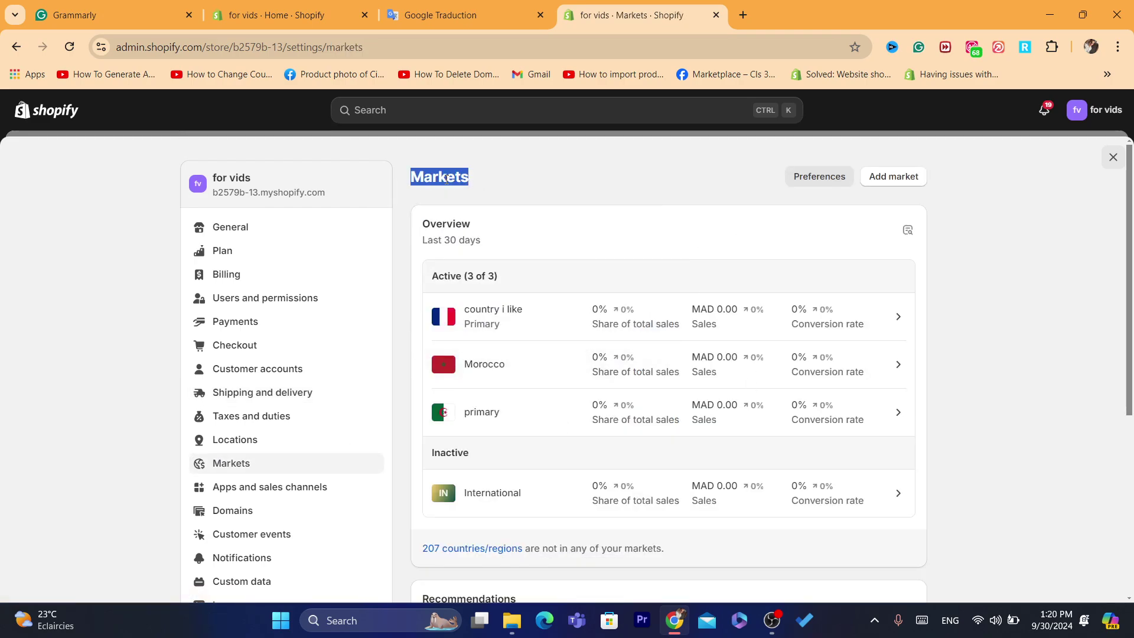
pyautogui.doubleClick(491, 189)
pyautogui.doubleClick(455, 180)
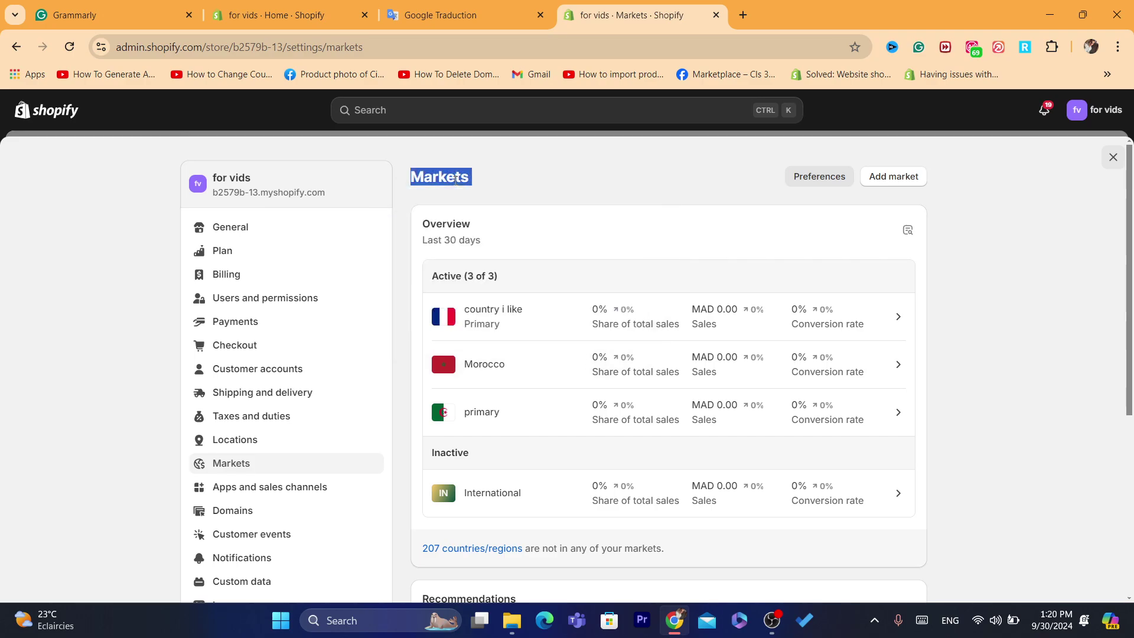
pyautogui.doubleClick(459, 223)
pyautogui.doubleClick(440, 176)
pyautogui.doubleClick(445, 224)
pyautogui.doubleClick(441, 176)
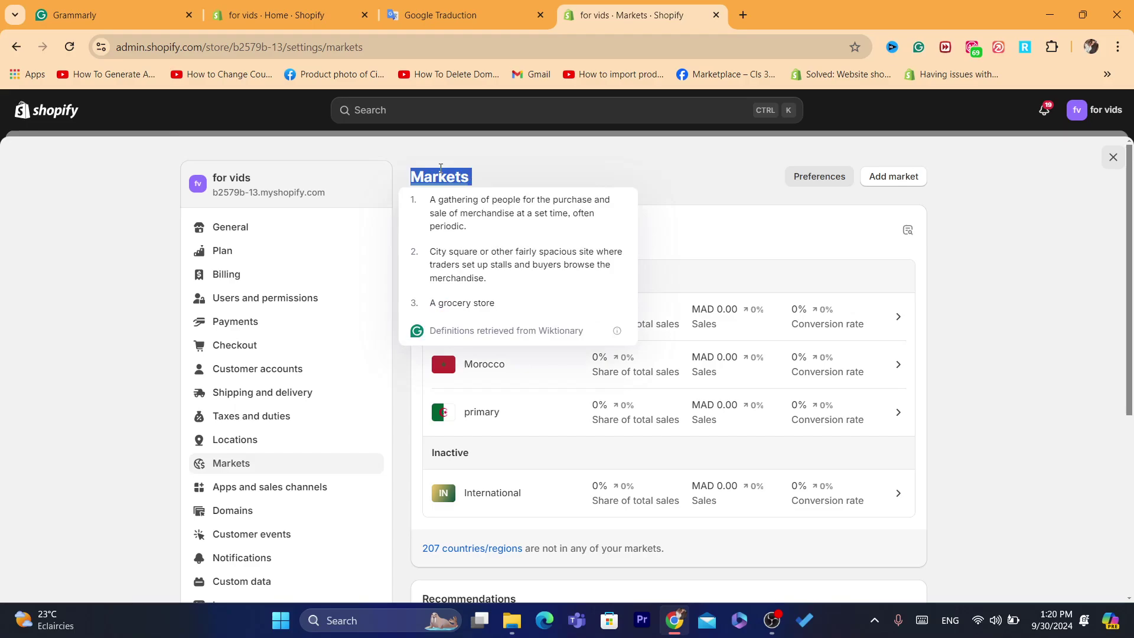
# Dismiss the definition popups and open the inactive International market.
pyautogui.click(509, 177)
pyautogui.doubleClick(446, 223)
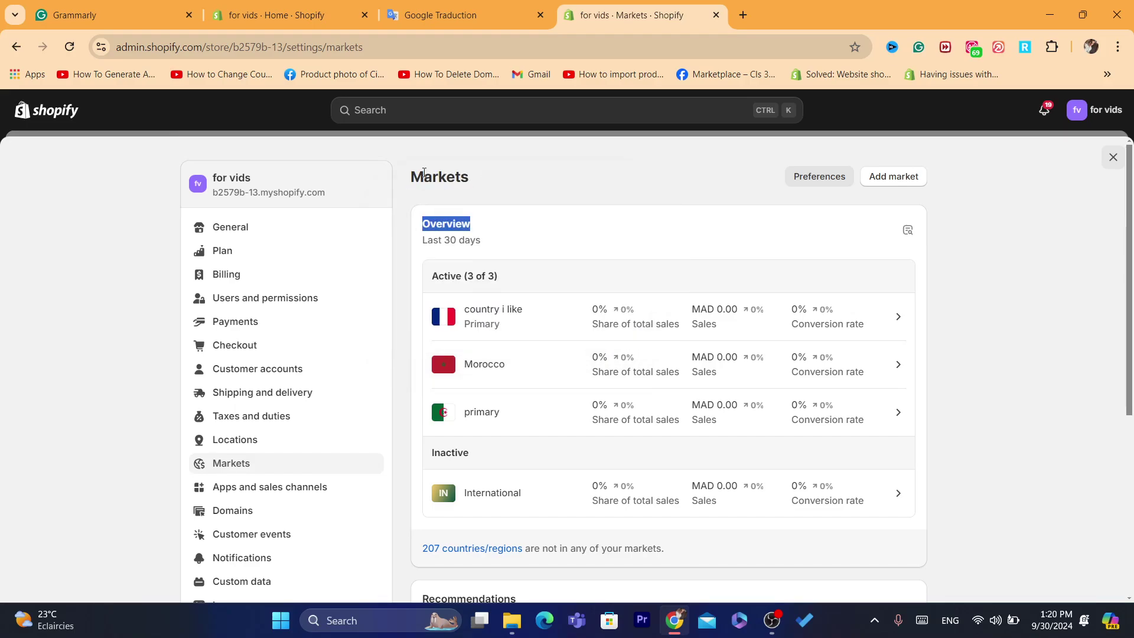
pyautogui.doubleClick(512, 177)
pyautogui.click(512, 178)
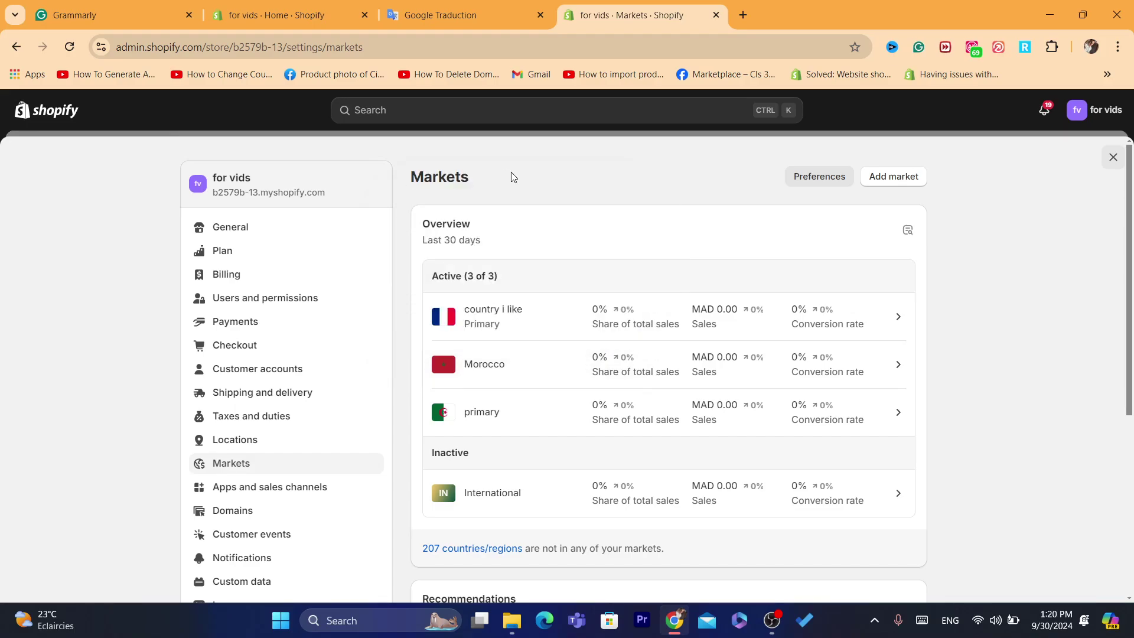
pyautogui.doubleClick(440, 175)
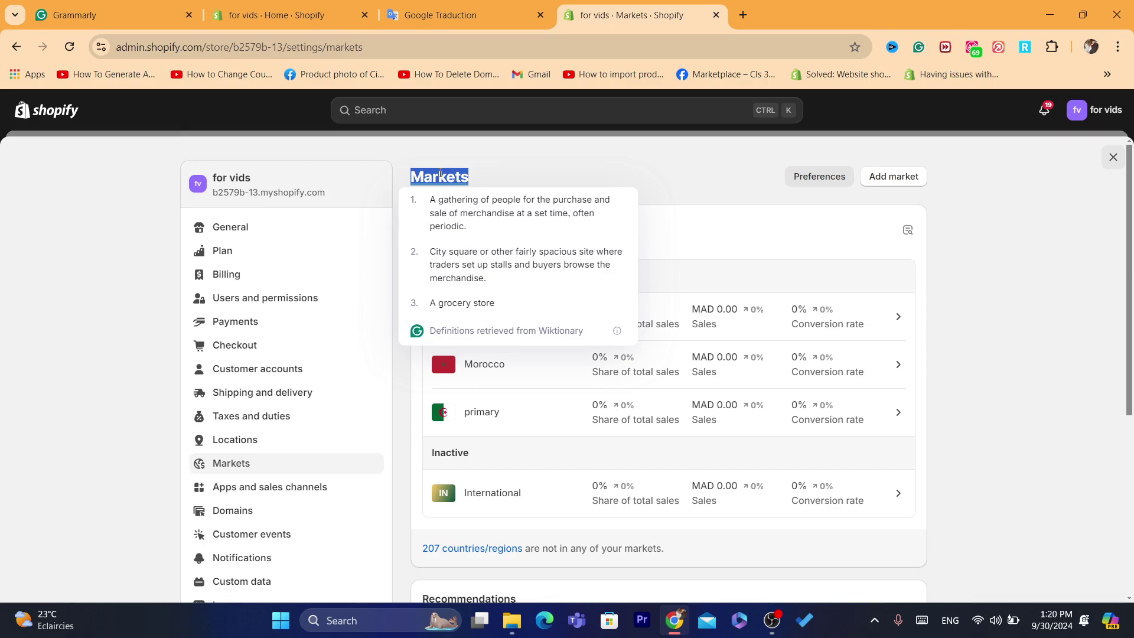
pyautogui.click(440, 174)
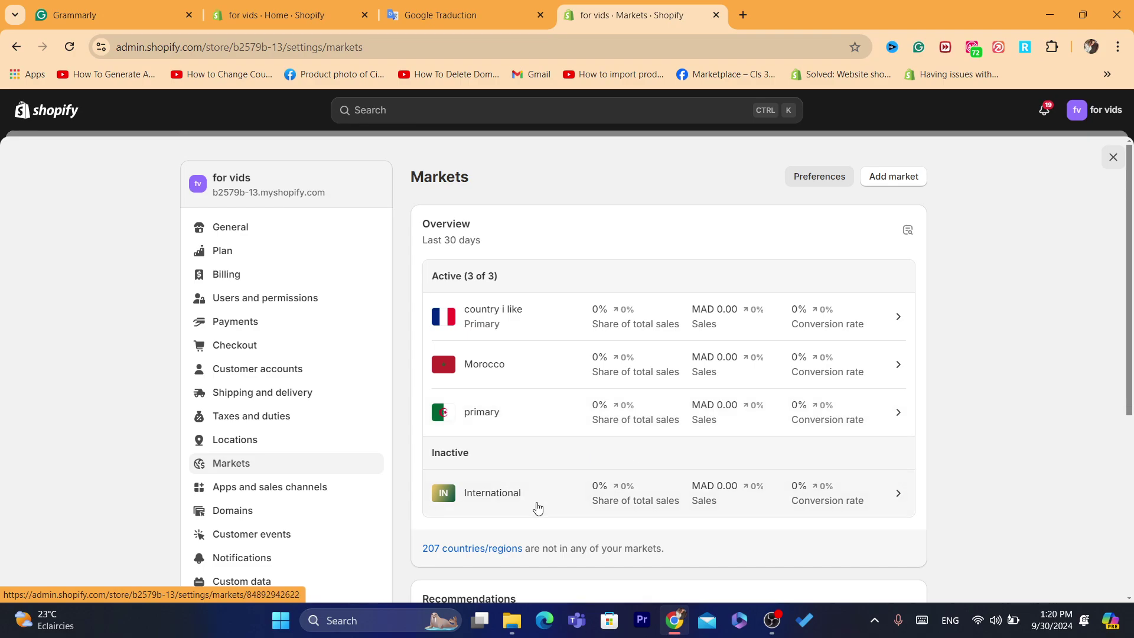
pyautogui.click(537, 507)
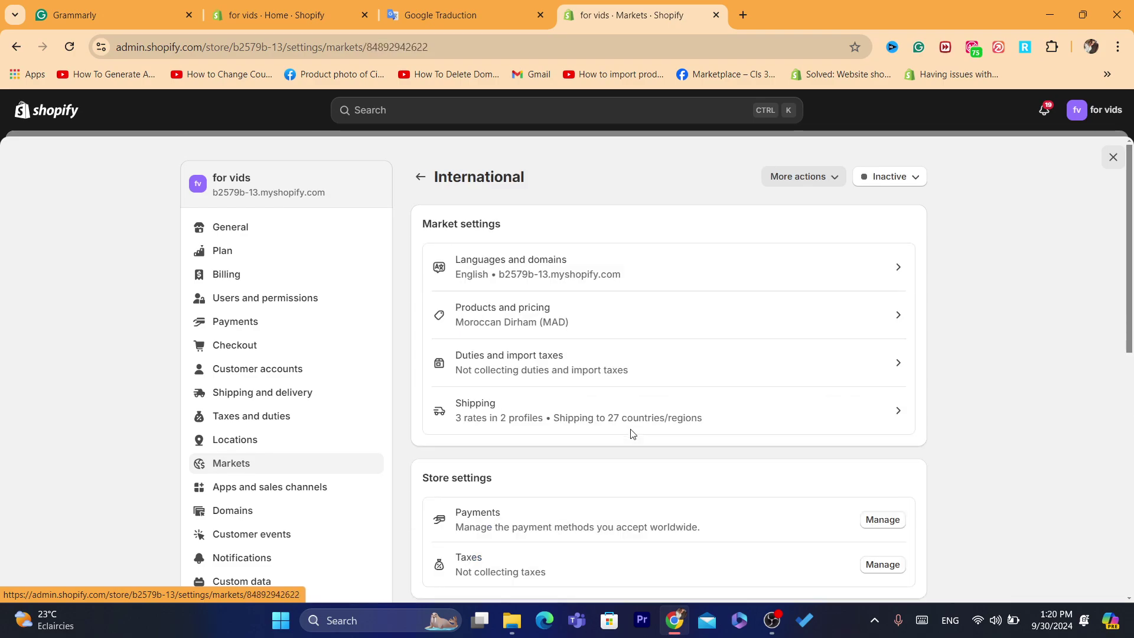
# Try switching the International market's status from Inactive to Active.
pyautogui.click(898, 182)
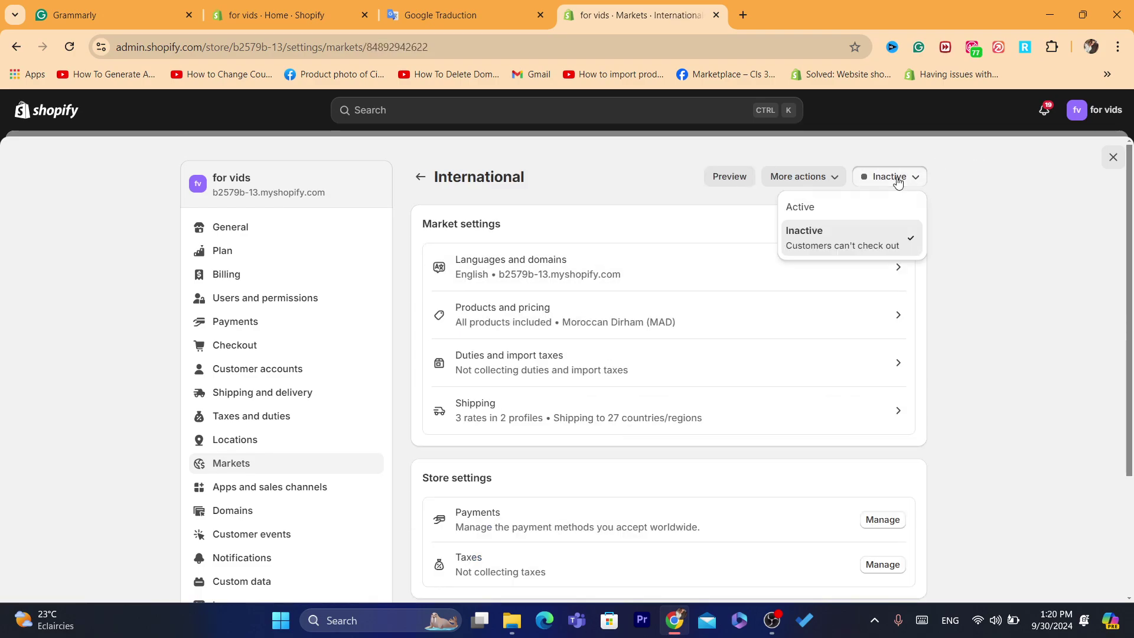
pyautogui.click(947, 208)
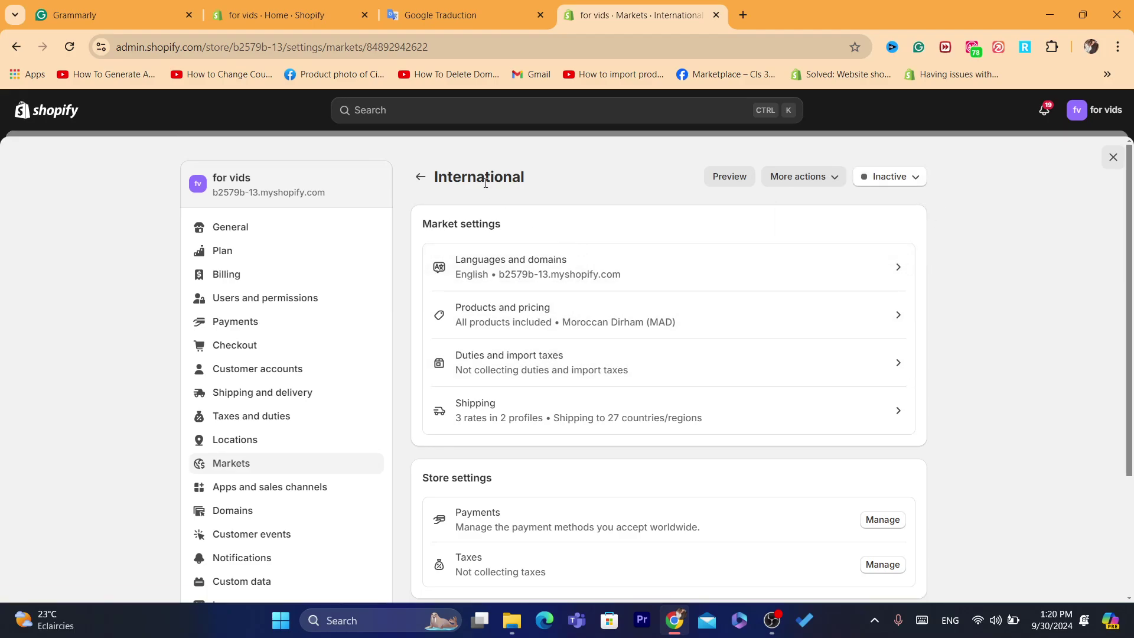
pyautogui.click(896, 184)
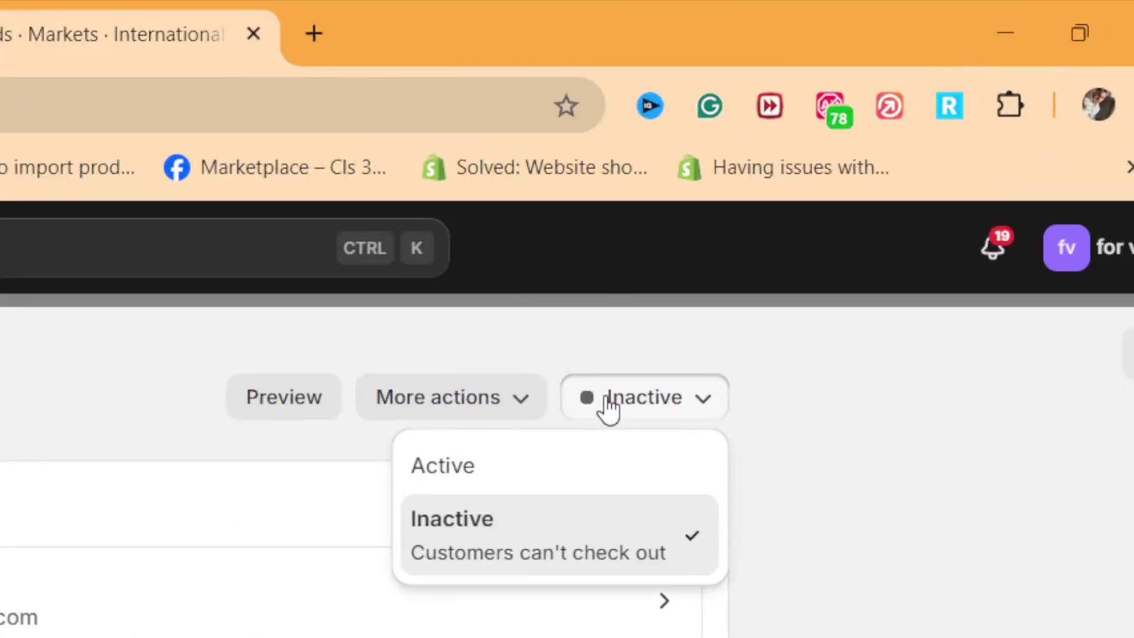
pyautogui.click(618, 407)
pyautogui.click(614, 408)
pyautogui.click(477, 472)
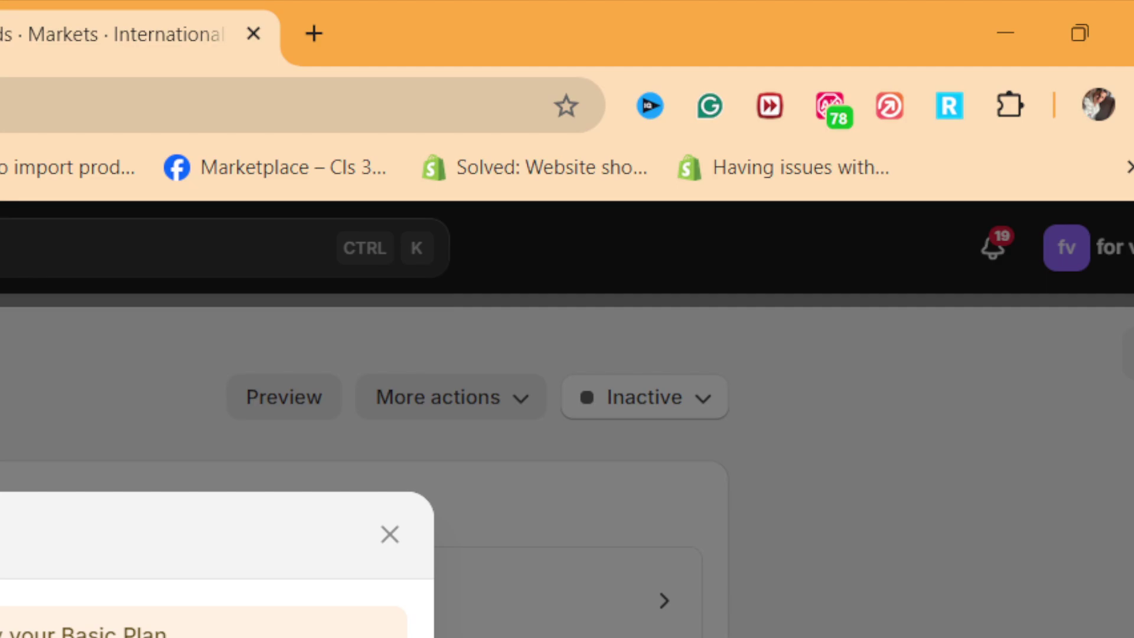
# Dismiss the Basic Plan upgrade prompt and return to the Markets page.
pyautogui.press('Escape')
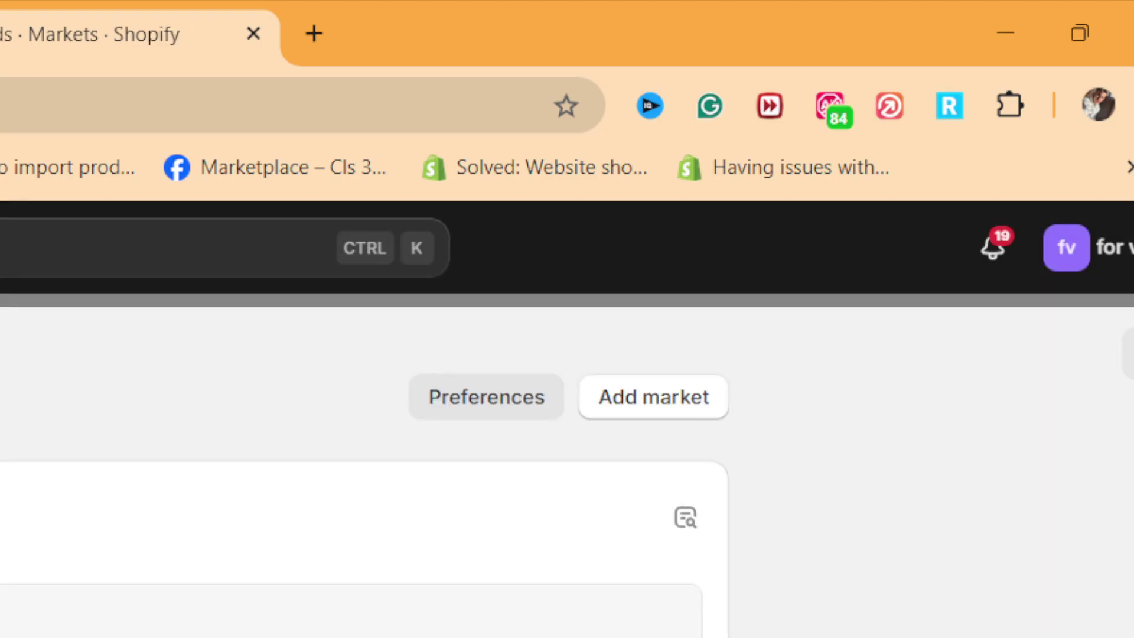
pyautogui.click(675, 620)
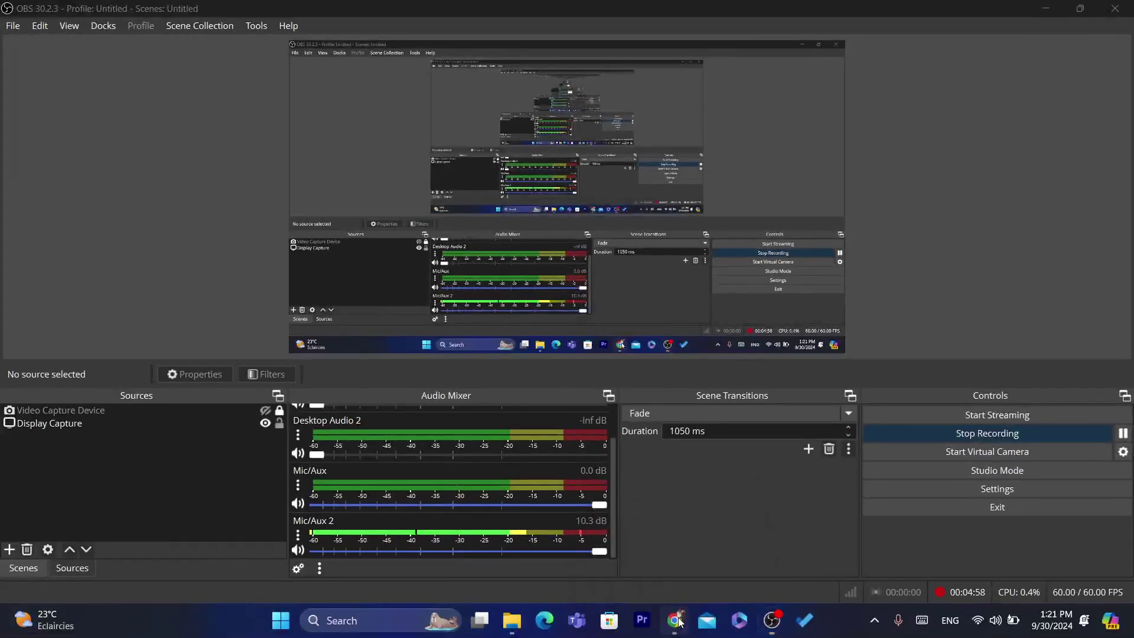
pyautogui.click(676, 620)
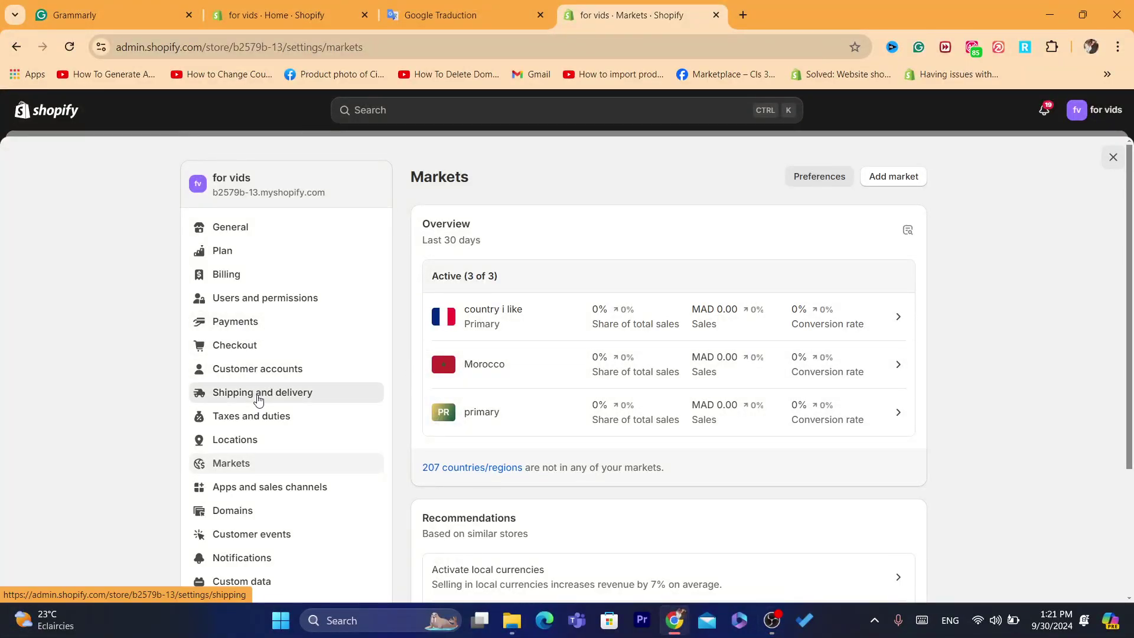
# Open the Shipping and delivery settings and read through the shipping description sentence.
pyautogui.click(258, 394)
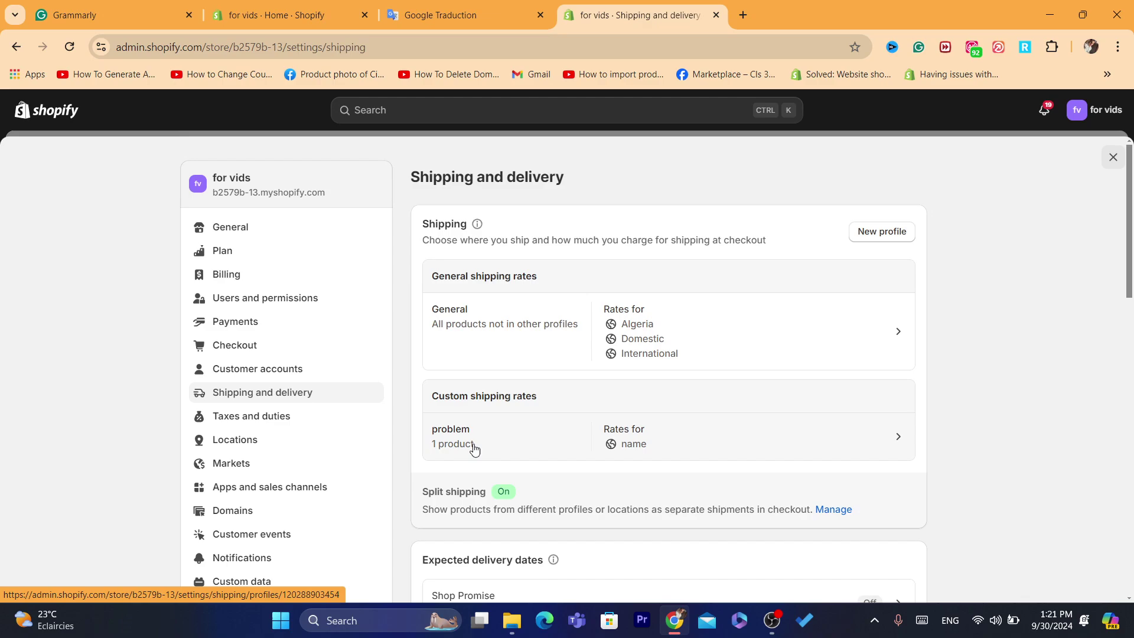
pyautogui.tripleClick(600, 241)
pyautogui.click(522, 204)
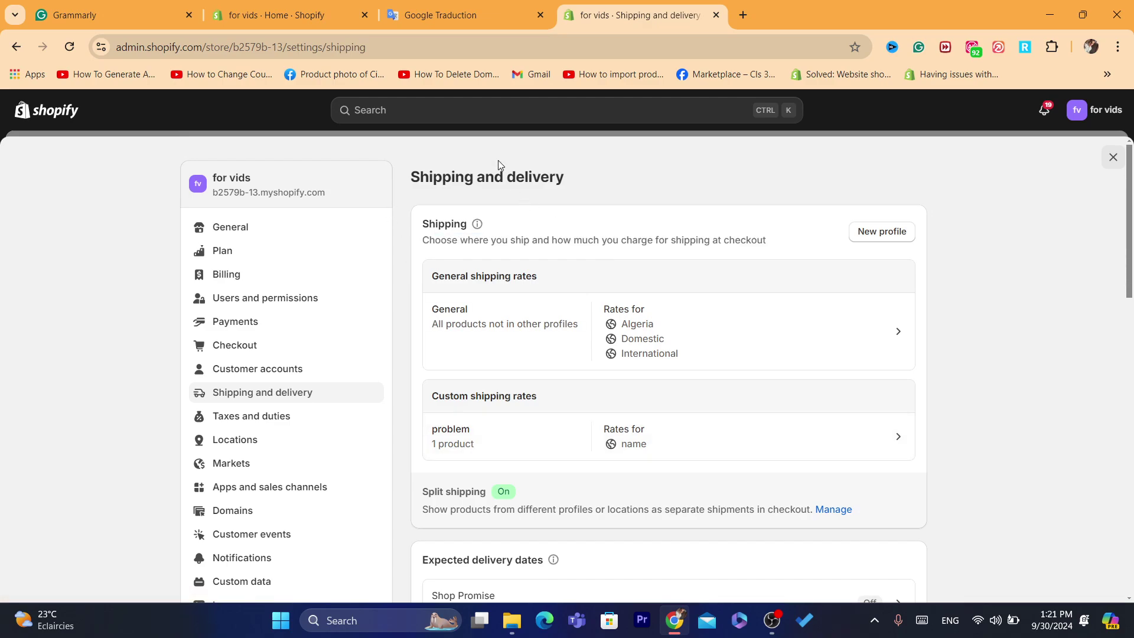
pyautogui.tripleClick(513, 240)
pyautogui.click(557, 233)
pyautogui.tripleClick(552, 241)
pyautogui.doubleClick(609, 240)
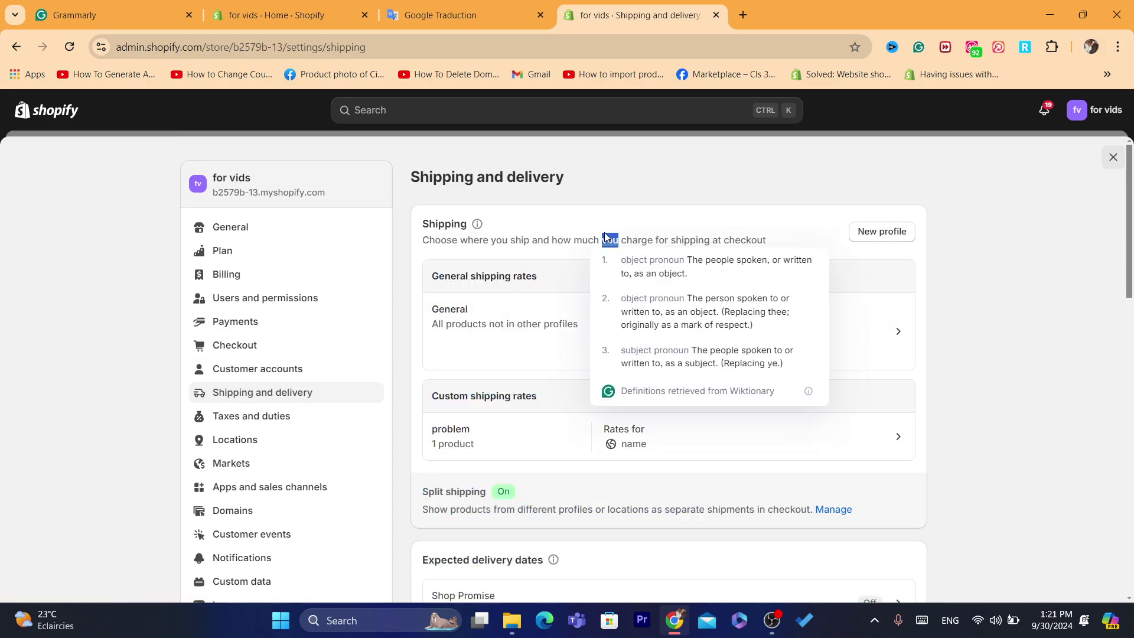
# Finish reviewing the description, close the definitions and switch to the store's General settings.
pyautogui.tripleClick(609, 240)
pyautogui.doubleClick(520, 241)
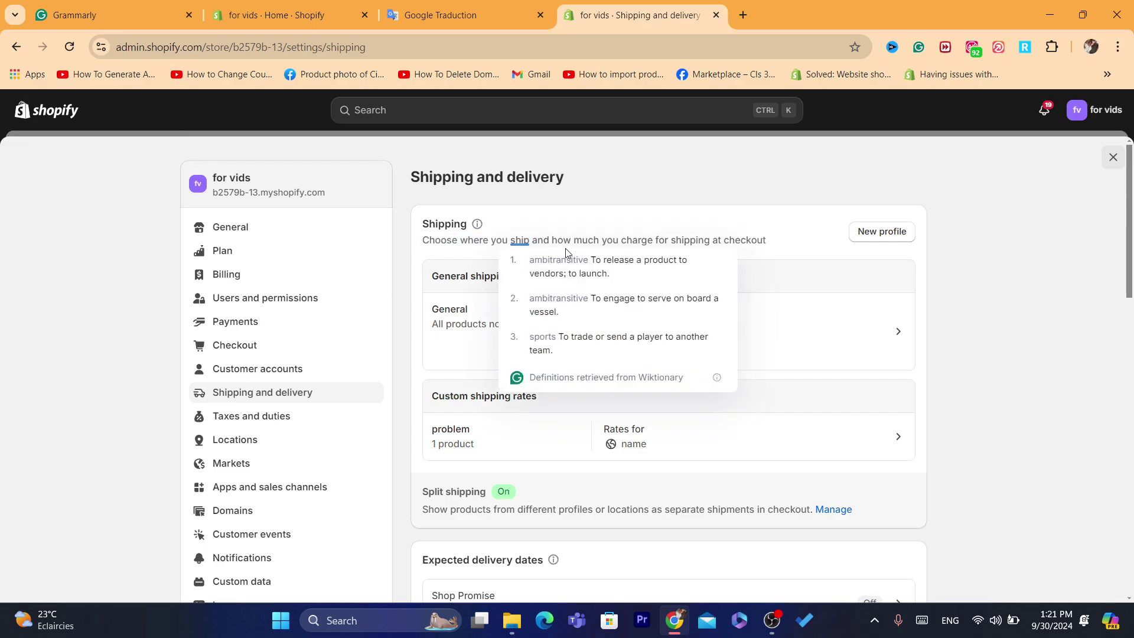
pyautogui.tripleClick(521, 241)
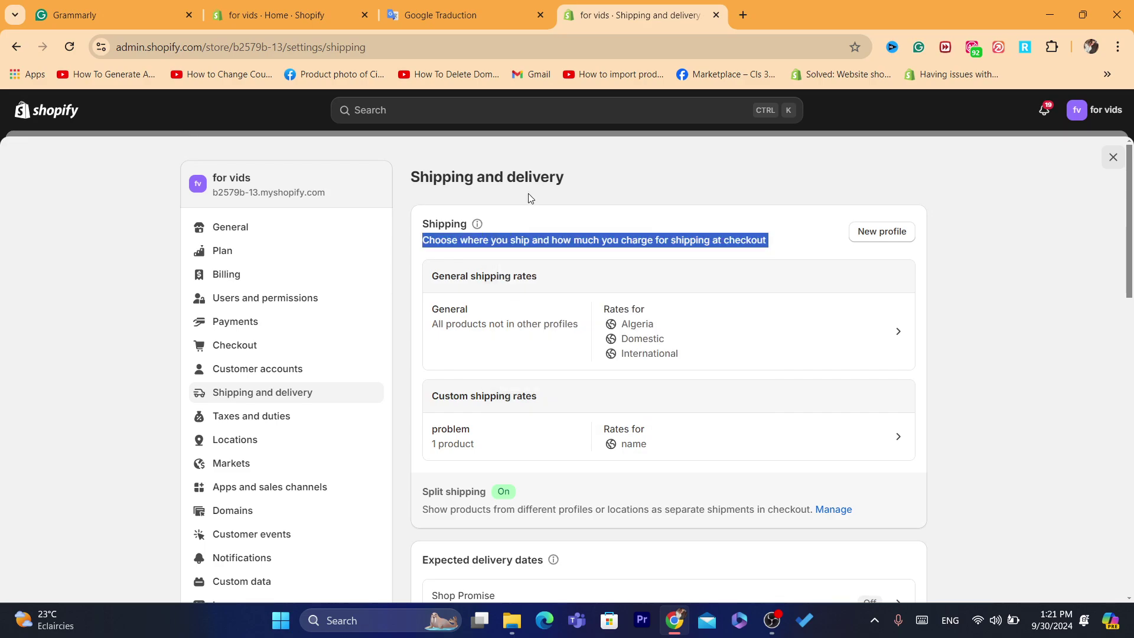
pyautogui.click(574, 237)
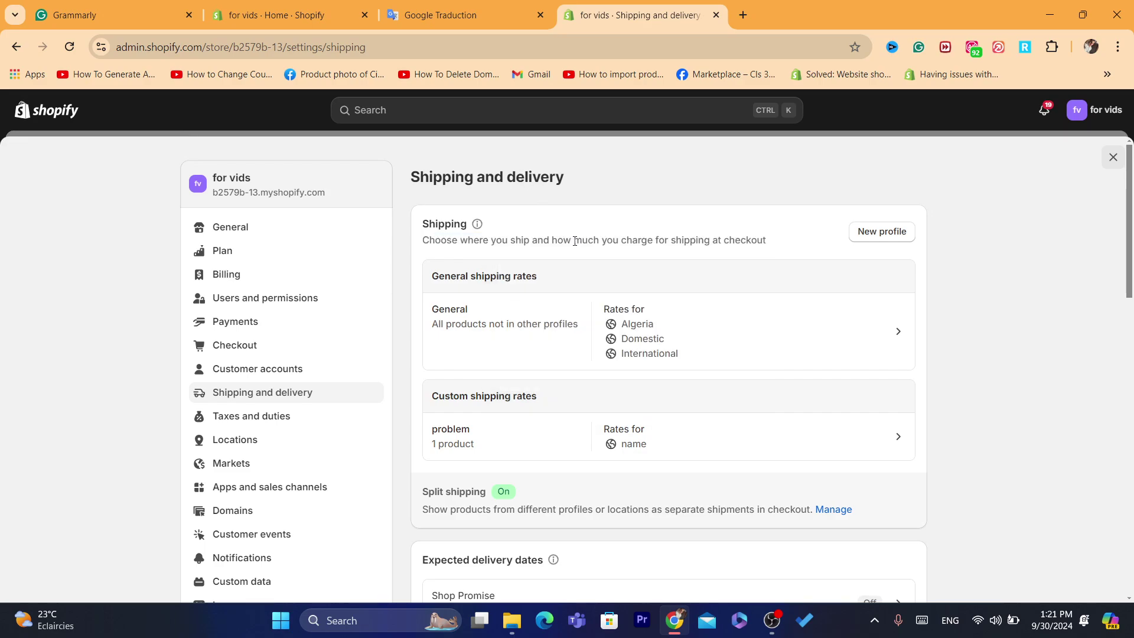
pyautogui.tripleClick(575, 241)
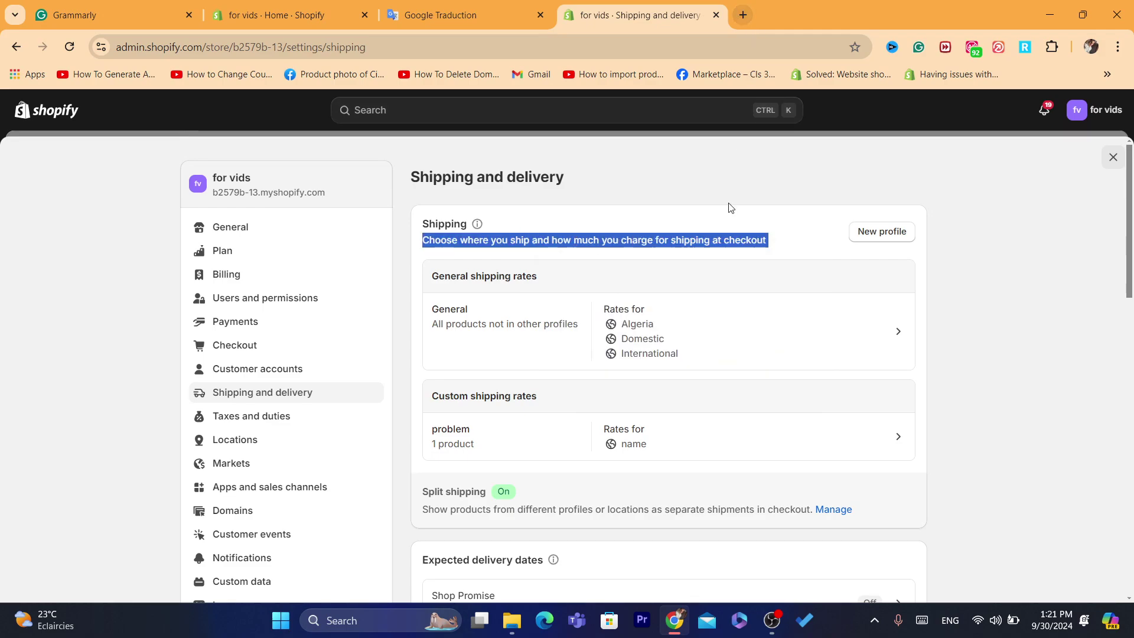
pyautogui.click(729, 240)
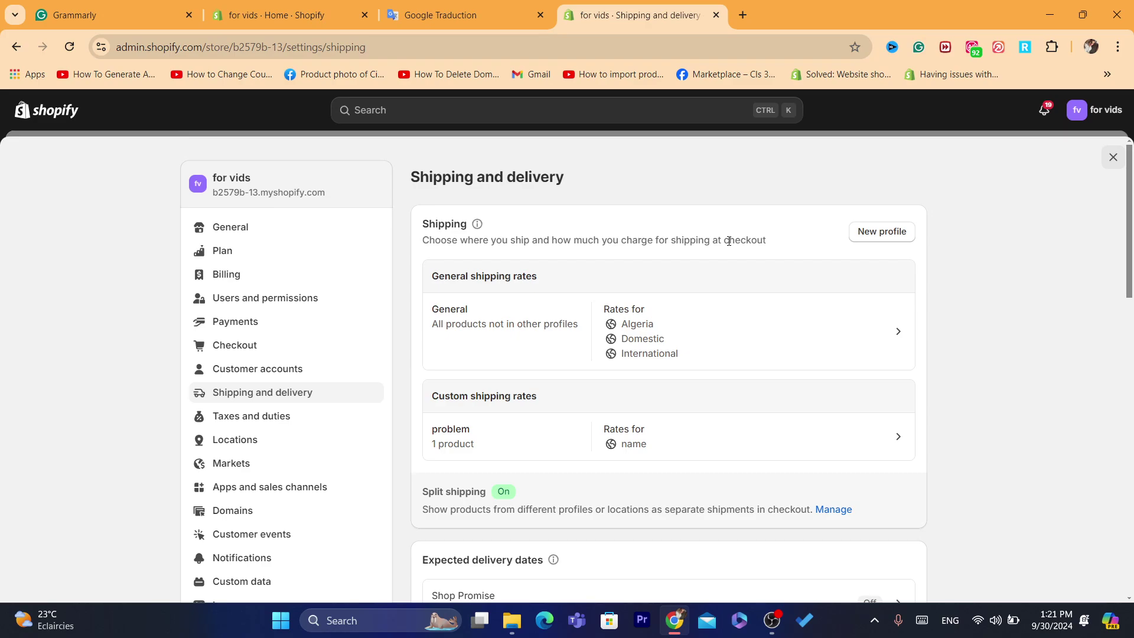
pyautogui.tripleClick(587, 241)
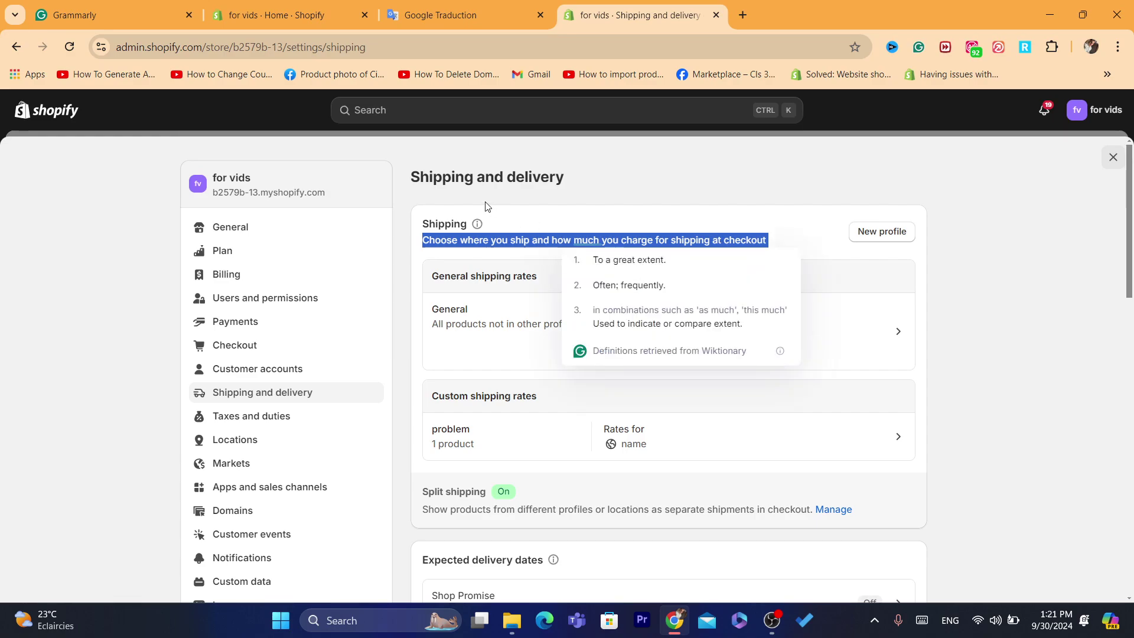
pyautogui.click(463, 221)
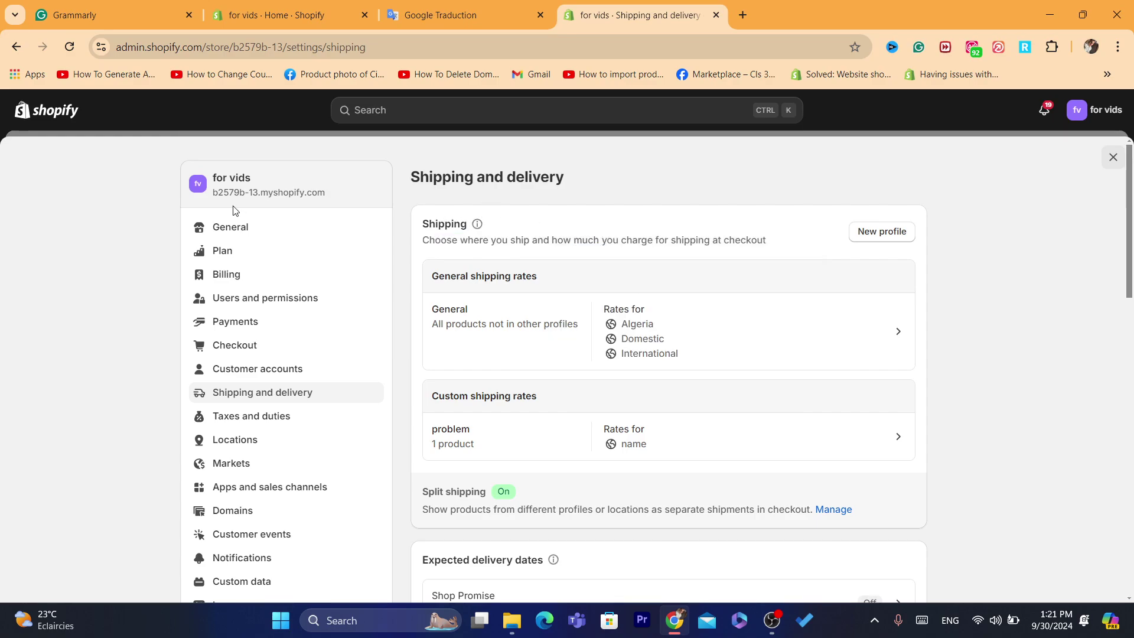
pyautogui.click(234, 227)
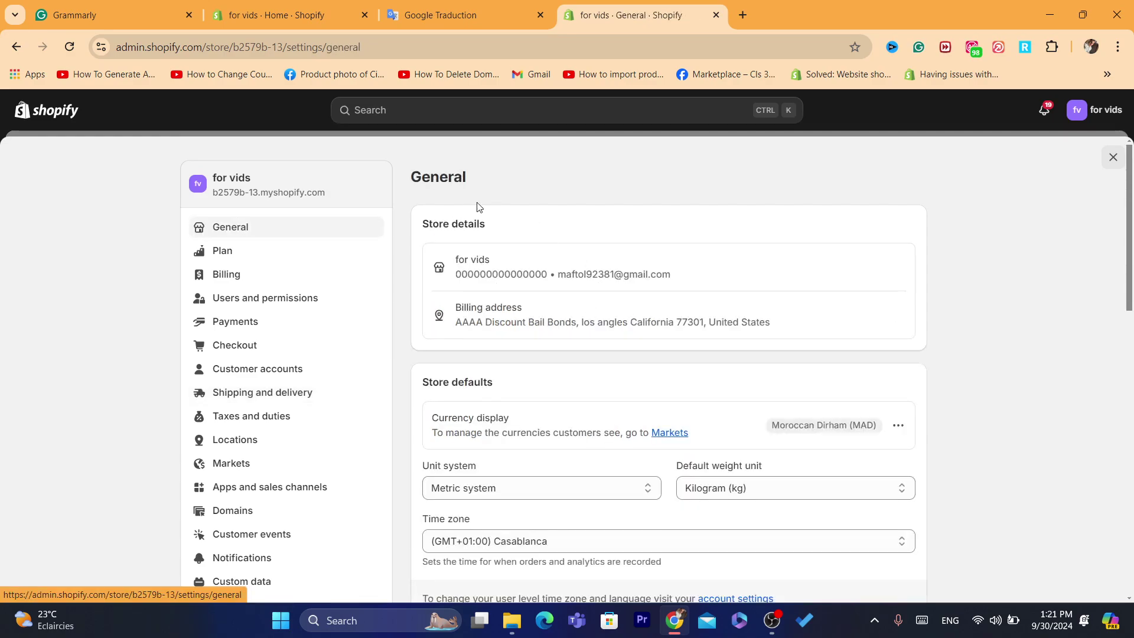